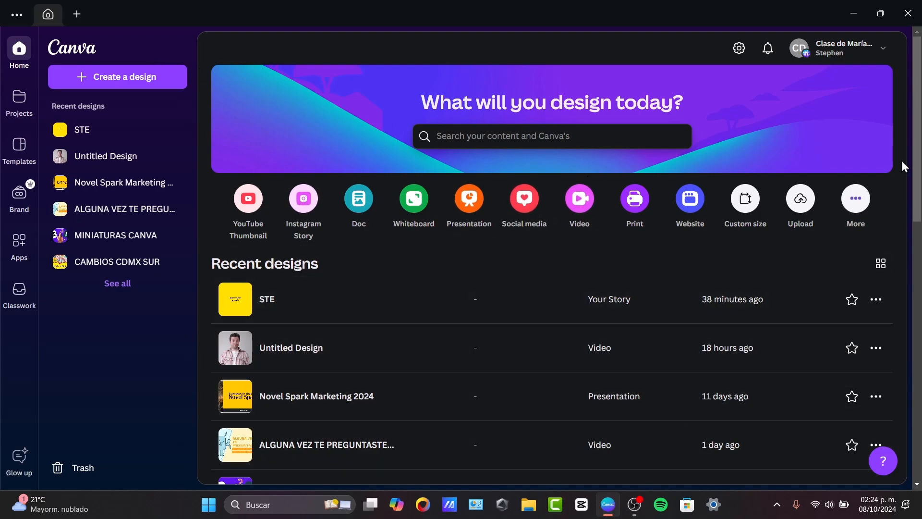
{"action": "left_click", "coordinate": [881, 48]}
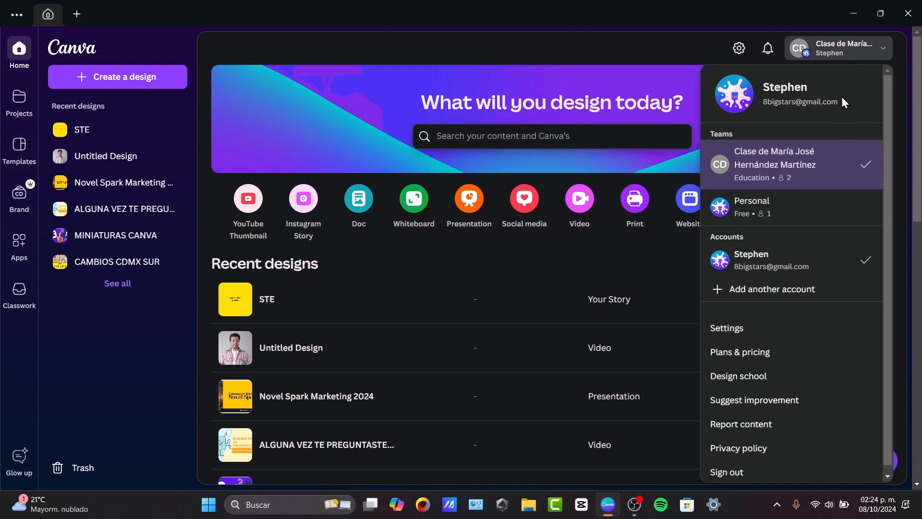
{"action": "left_click", "coordinate": [891, 49]}
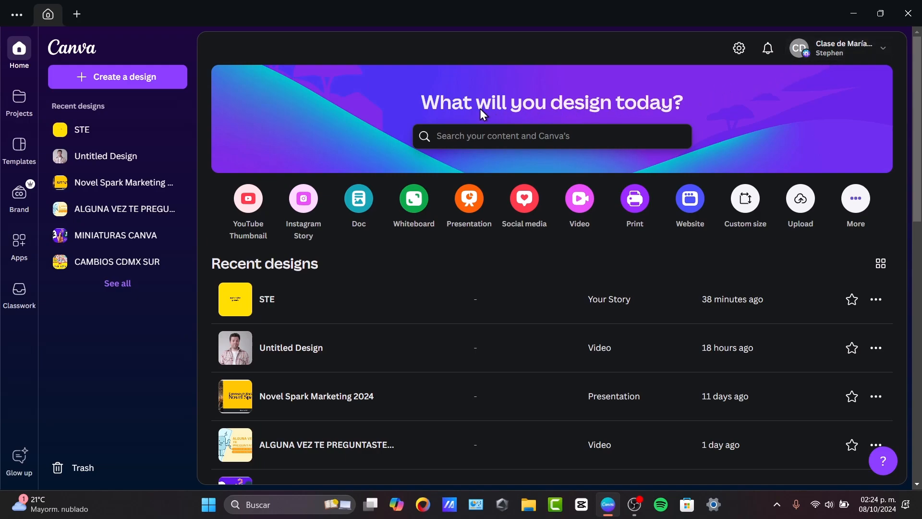
Step: Search for "logo" and open the Logo 500 × 500 px design type
{"action": "left_click", "coordinate": [511, 134]}
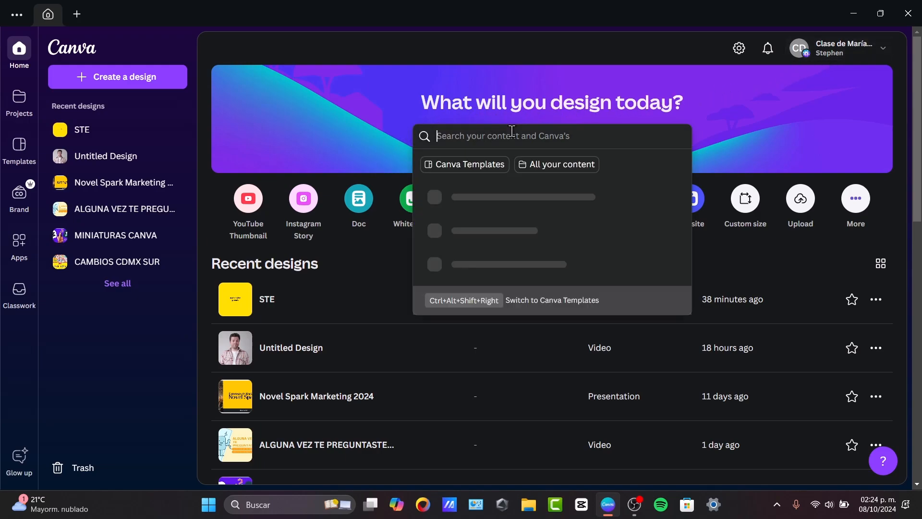
{"action": "type", "text": "logo"}
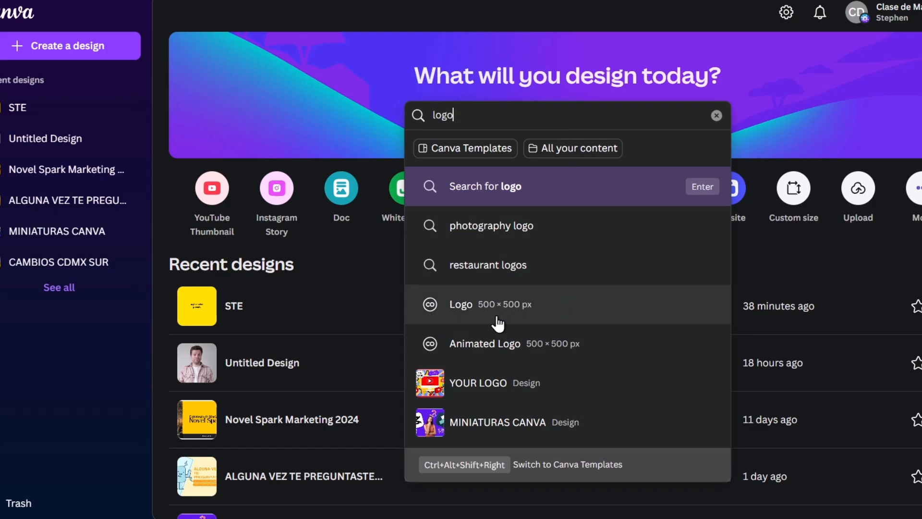
{"action": "left_click", "coordinate": [548, 322]}
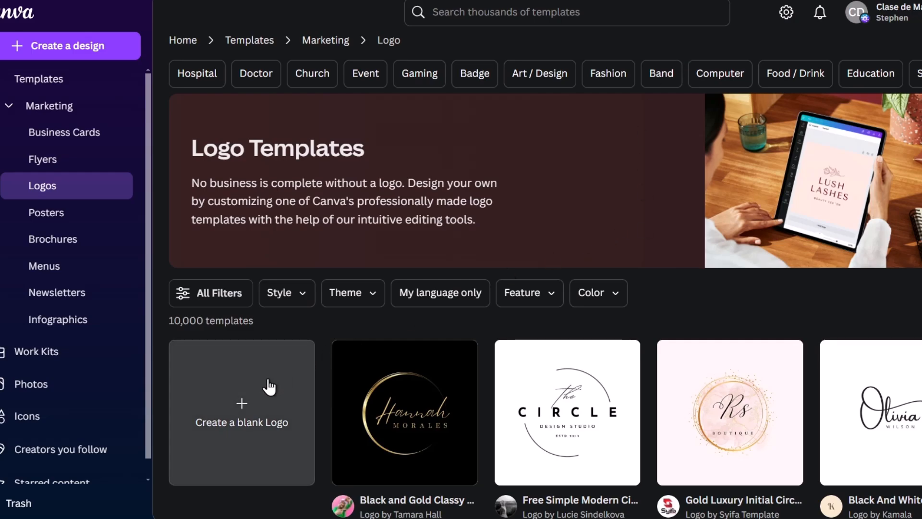
Step: Browse the logo templates and create a blank logo design
{"action": "scroll", "coordinate": [336, 403], "scroll_direction": "down", "scroll_amount": 15}
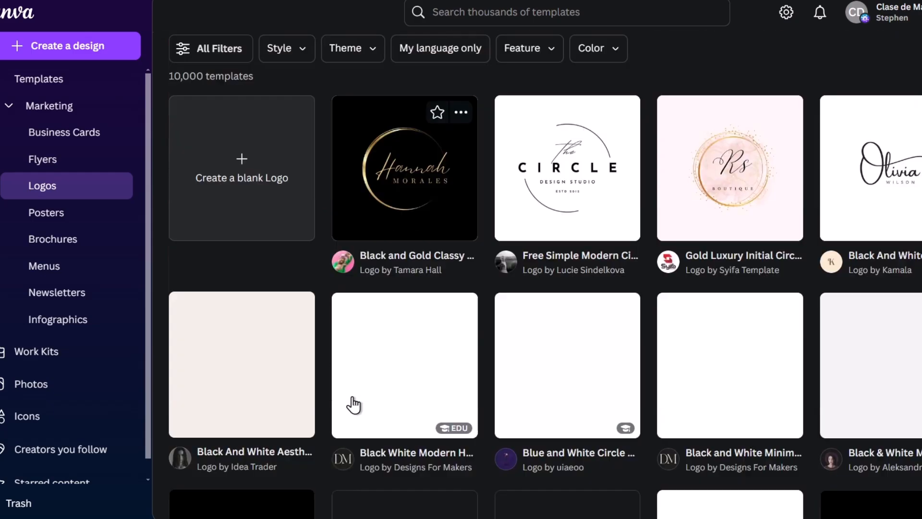
{"action": "scroll", "coordinate": [354, 407], "scroll_direction": "up", "scroll_amount": 15}
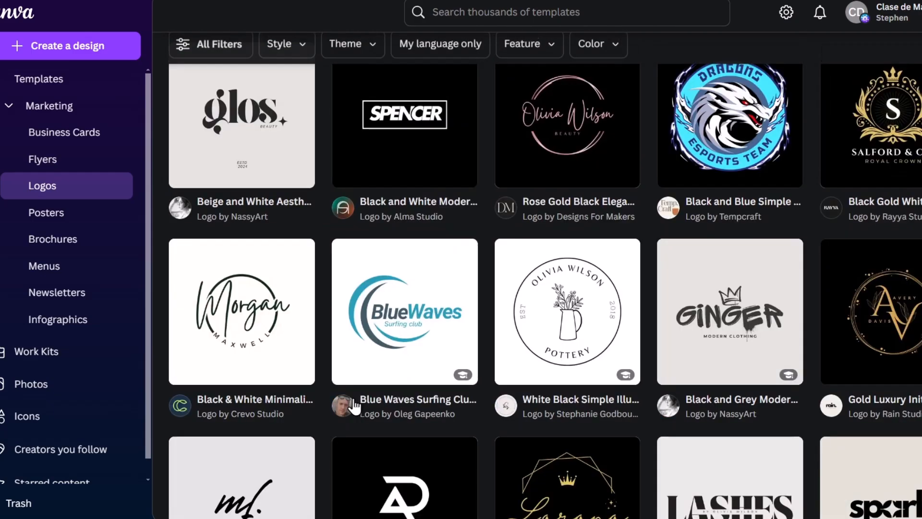
{"action": "scroll", "coordinate": [321, 352], "scroll_direction": "down", "scroll_amount": 5}
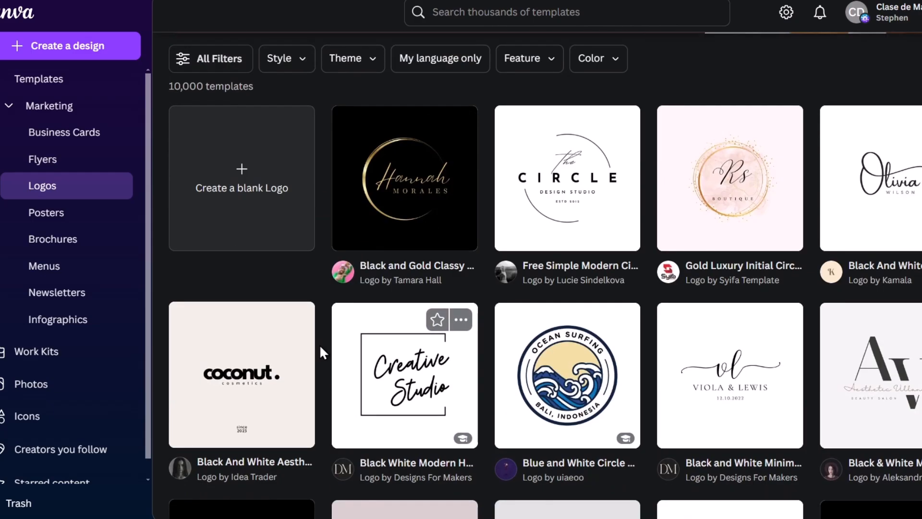
{"action": "left_click", "coordinate": [260, 230]}
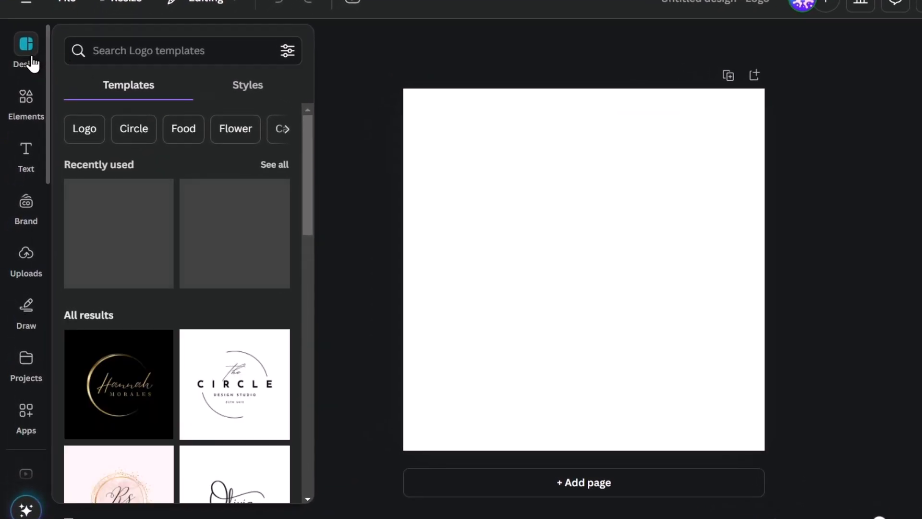
Step: Rename the untitled design as "Tech Express Logo"
{"action": "left_click", "coordinate": [482, 216]}
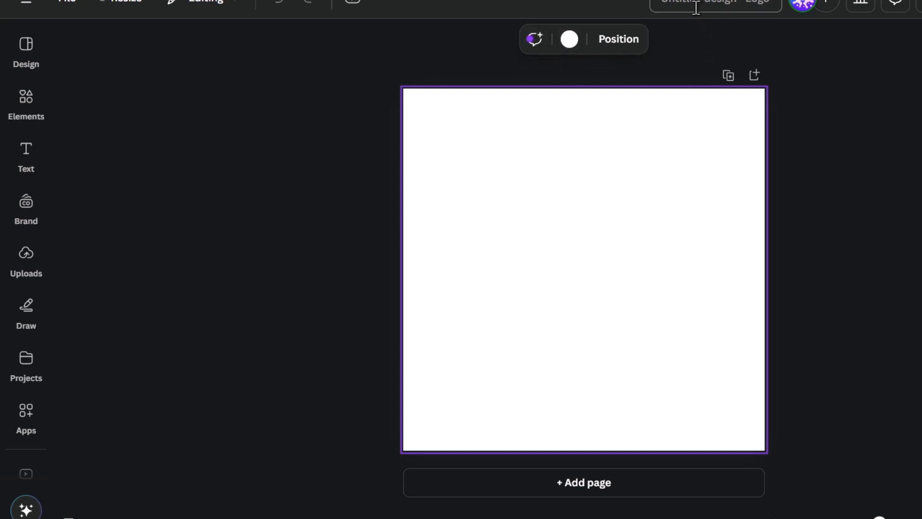
{"action": "type", "text": "Tech Expl"}
{"action": "type", "text": "ess Logo"}
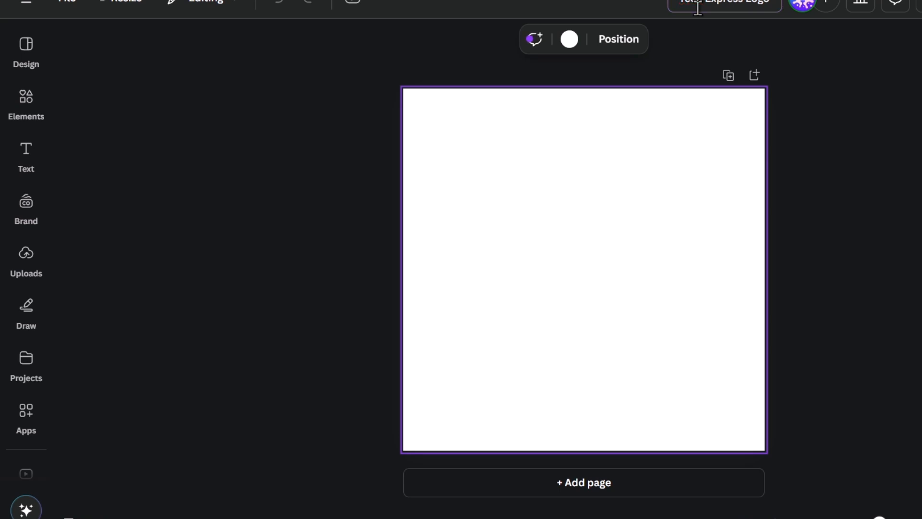
{"action": "left_click", "coordinate": [786, 36]}
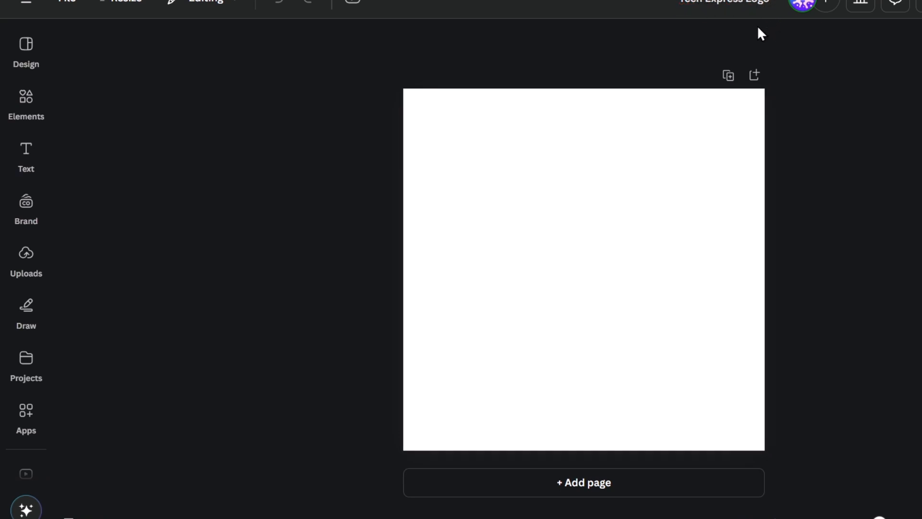
Step: Look through the available templates, elements, text styles, uploads, drawing tools, projects and apps
{"action": "left_click", "coordinate": [661, 160]}
{"action": "left_click", "coordinate": [28, 57]}
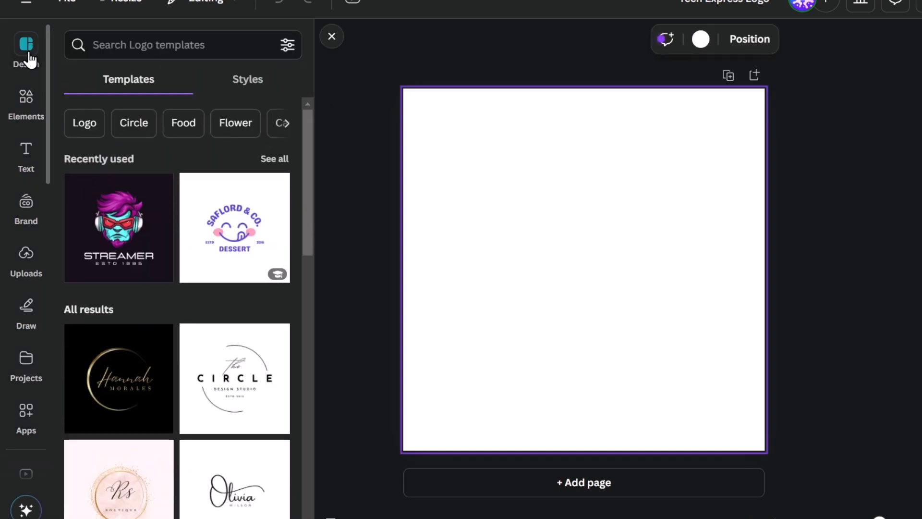
{"action": "left_click", "coordinate": [27, 97]}
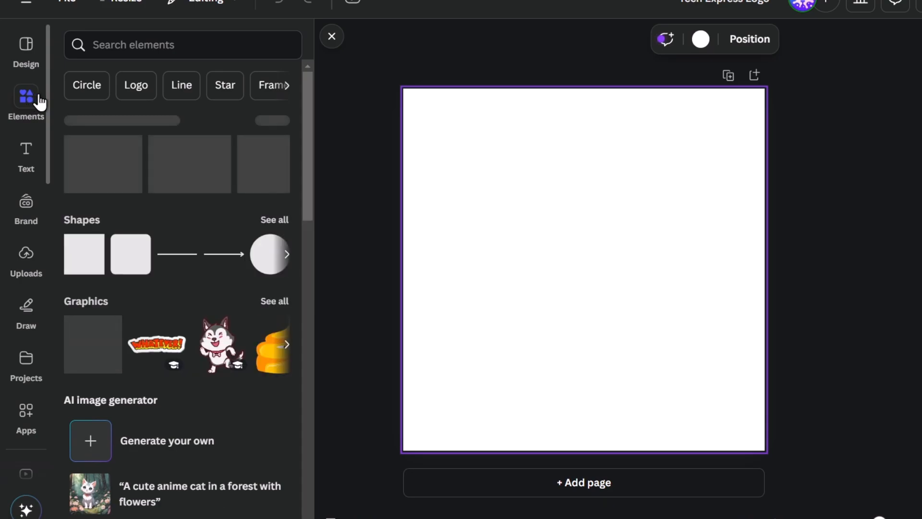
{"action": "scroll", "coordinate": [202, 346], "scroll_direction": "down", "scroll_amount": 15}
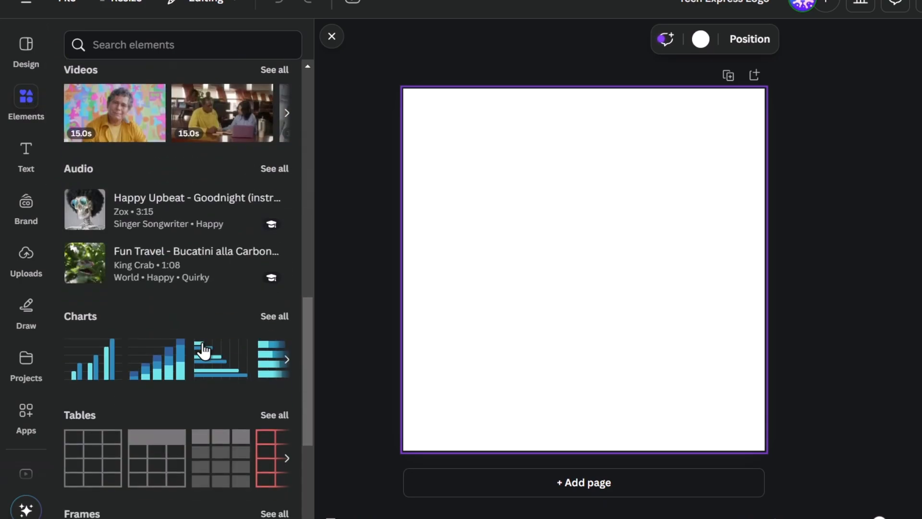
{"action": "left_click", "coordinate": [26, 163]}
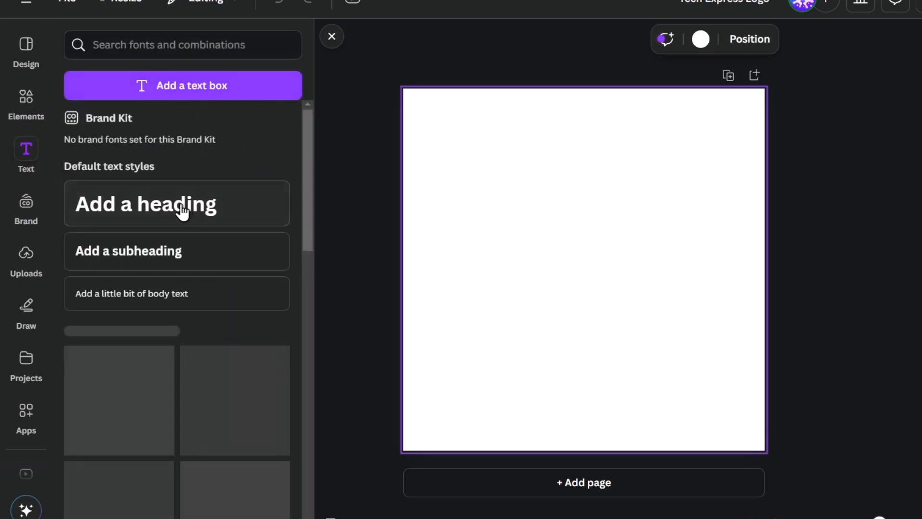
{"action": "scroll", "coordinate": [182, 212], "scroll_direction": "down", "scroll_amount": 3}
{"action": "scroll", "coordinate": [186, 216], "scroll_direction": "down", "scroll_amount": 5}
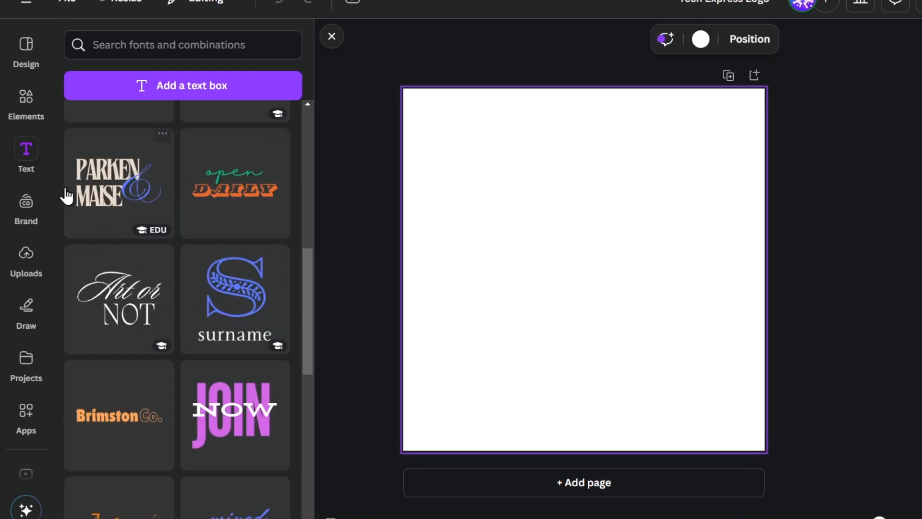
{"action": "left_click", "coordinate": [32, 255]}
{"action": "left_click", "coordinate": [27, 307]}
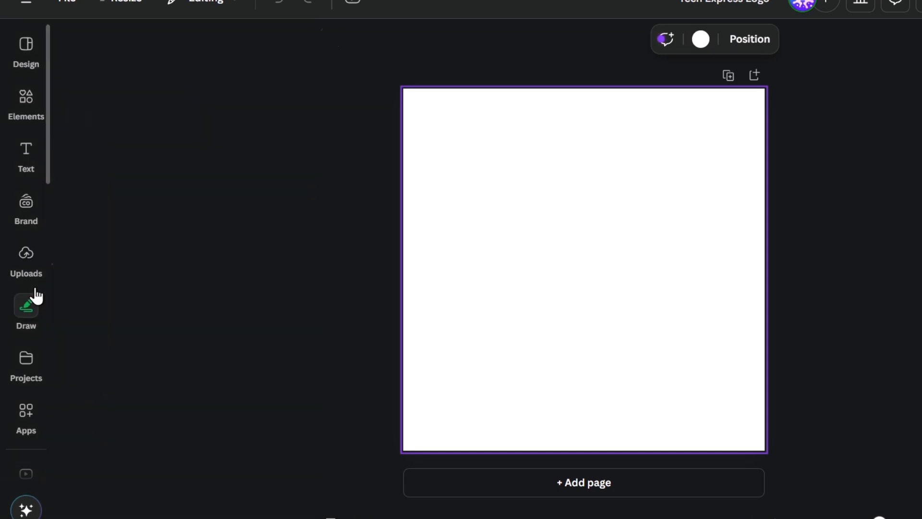
{"action": "left_click", "coordinate": [28, 360]}
{"action": "left_click", "coordinate": [26, 411]}
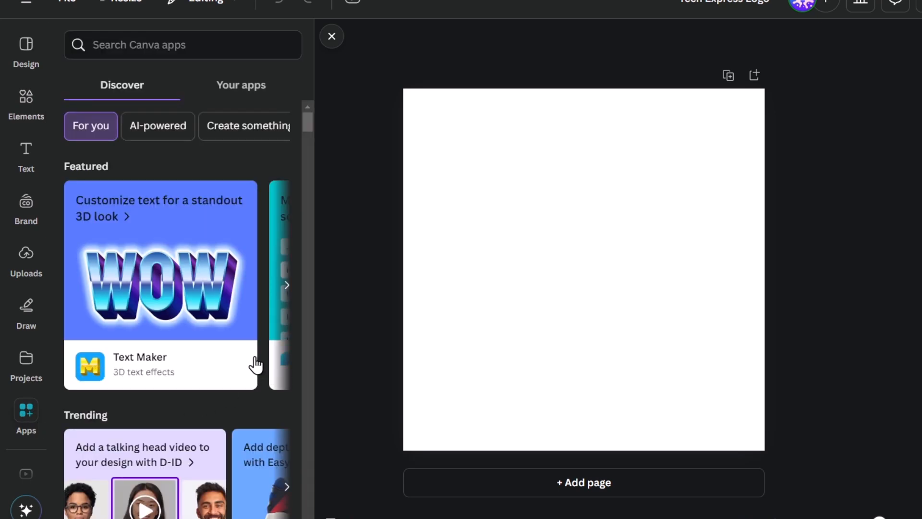
Step: Search the logo templates for "logo gym" and apply the black and white Aldenaire gym center badge to the blank page
{"action": "left_click", "coordinate": [19, 36]}
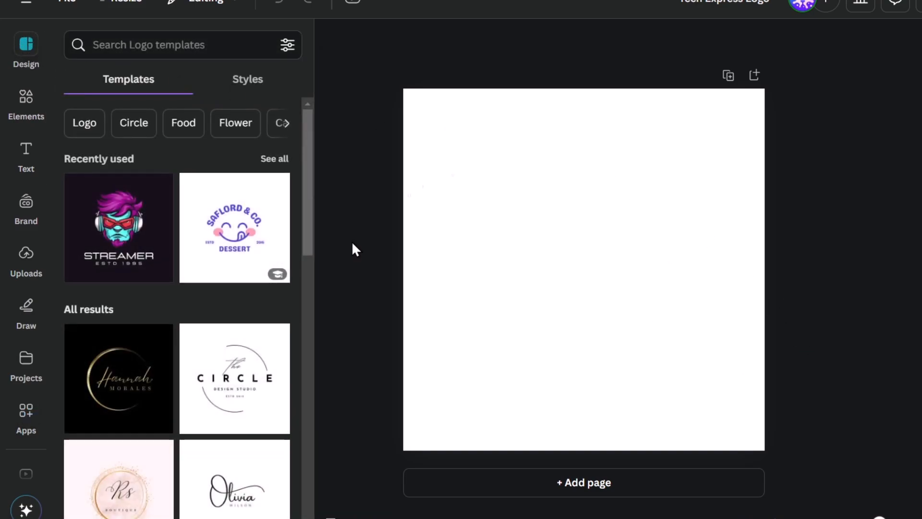
{"action": "left_click", "coordinate": [175, 46]}
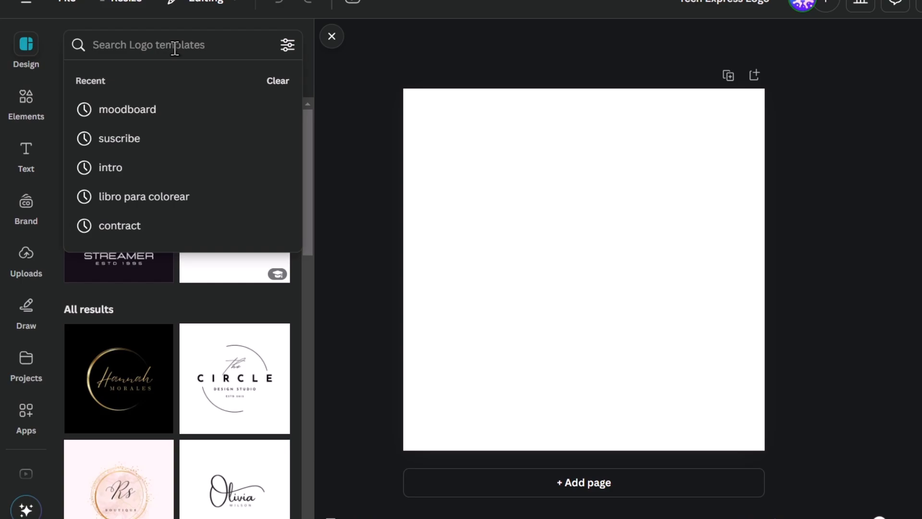
{"action": "type", "text": "logo gym"}
{"action": "key", "text": "Return"}
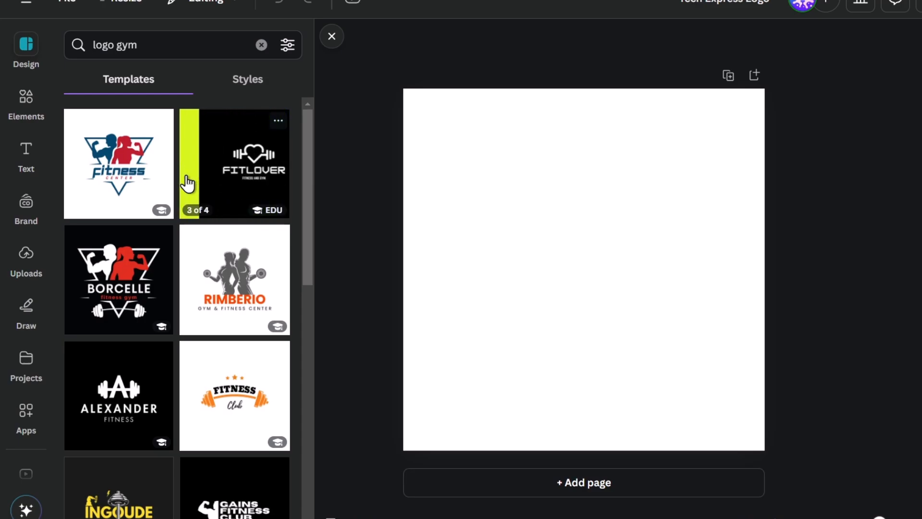
{"action": "scroll", "coordinate": [178, 189], "scroll_direction": "down", "scroll_amount": 5}
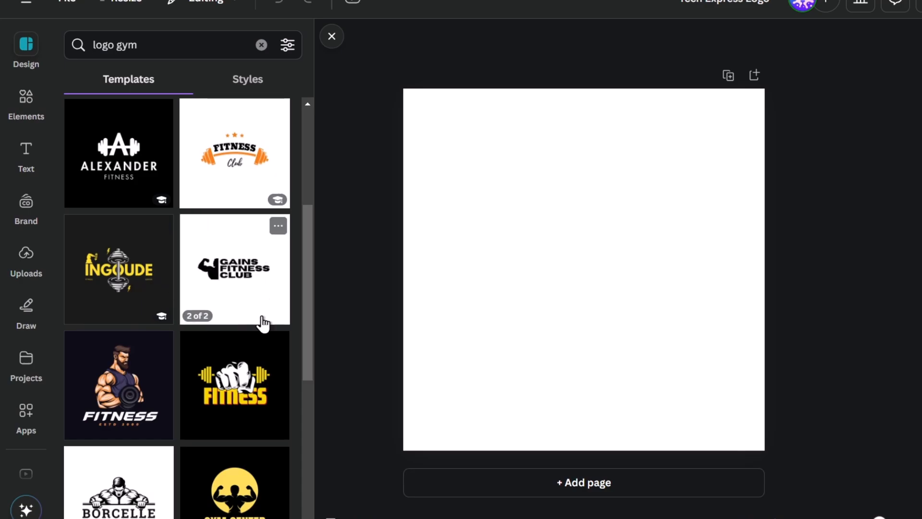
{"action": "scroll", "coordinate": [256, 411], "scroll_direction": "down", "scroll_amount": 5}
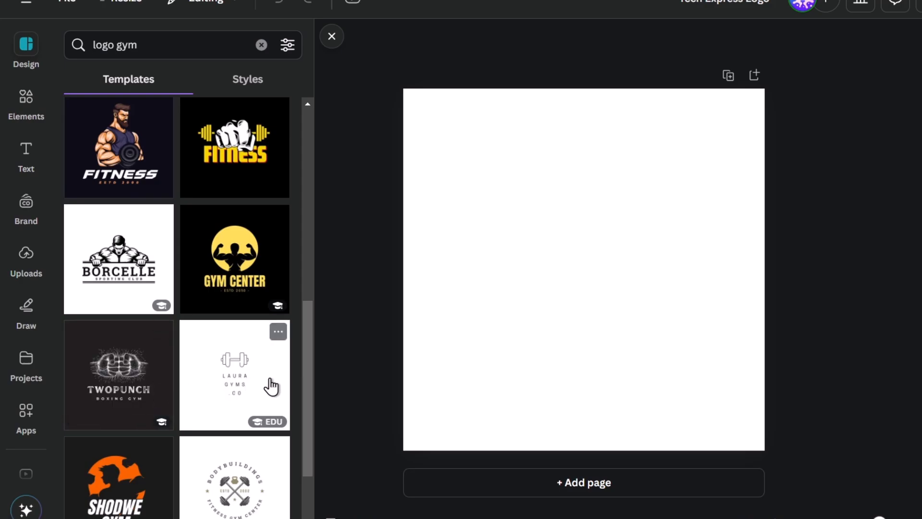
{"action": "scroll", "coordinate": [268, 383], "scroll_direction": "down", "scroll_amount": 8}
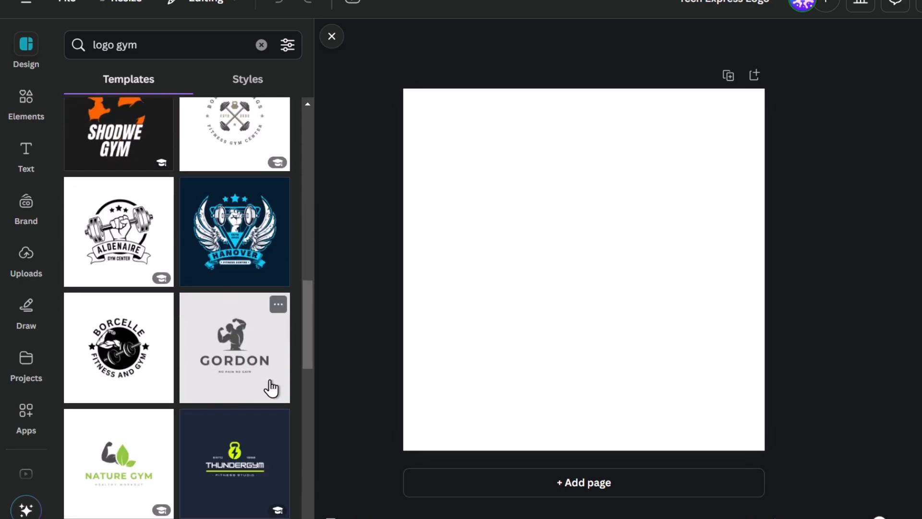
{"action": "left_click", "coordinate": [110, 270]}
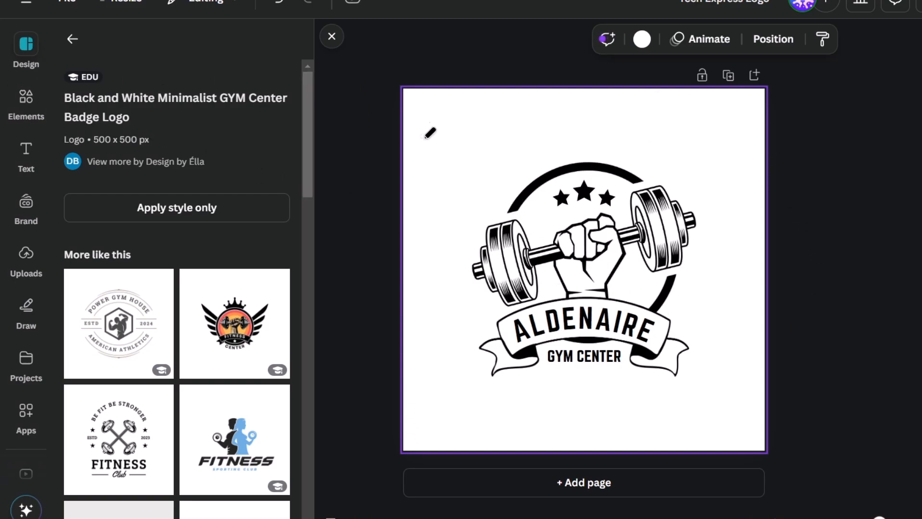
Step: Replace the banner text ALDENAIRE with "TECH EXPRESS"
{"action": "left_click", "coordinate": [23, 96]}
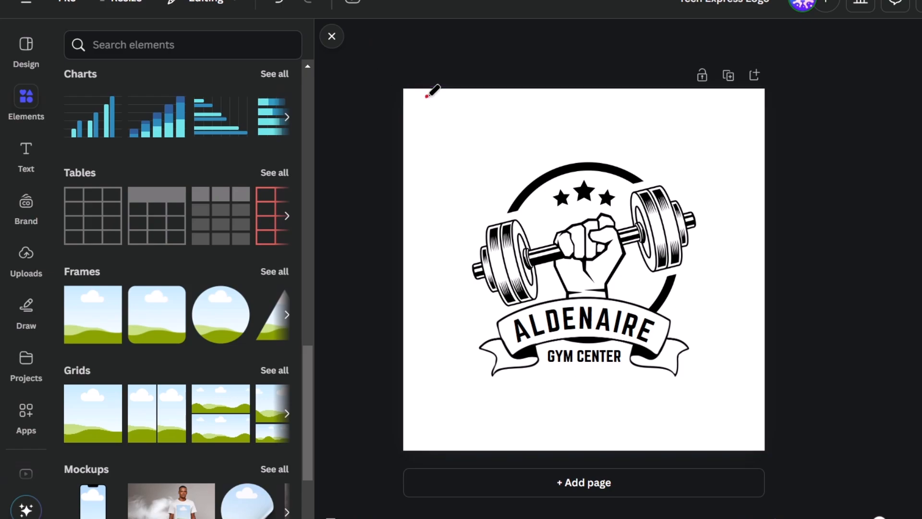
{"action": "left_click", "coordinate": [332, 37]}
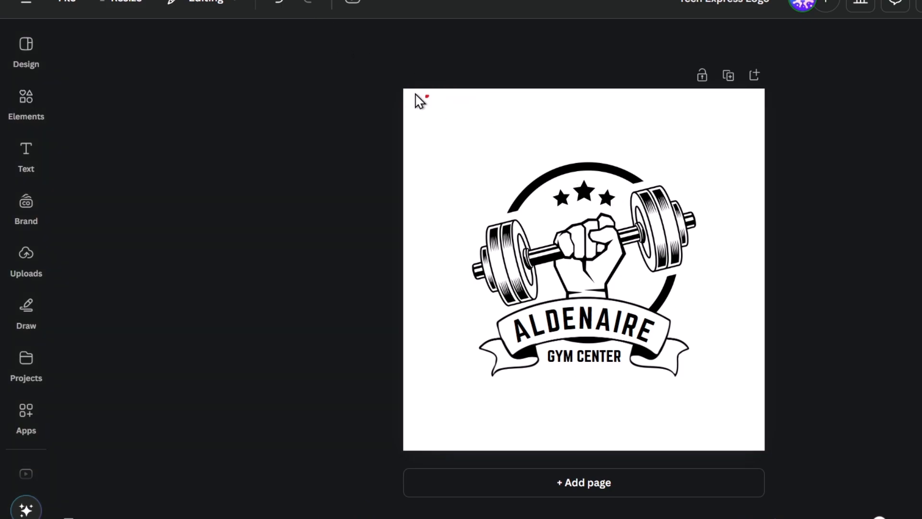
{"action": "double_click", "coordinate": [611, 332]}
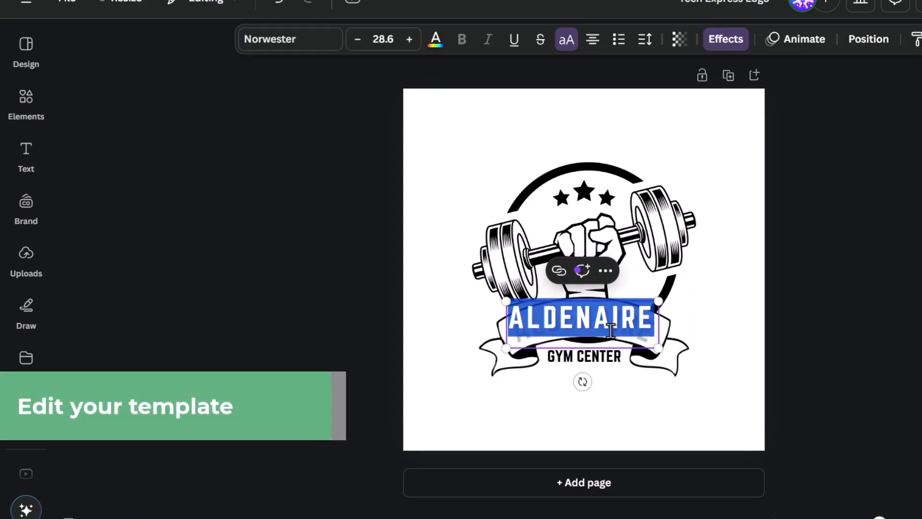
{"action": "type", "text": "TECH"}
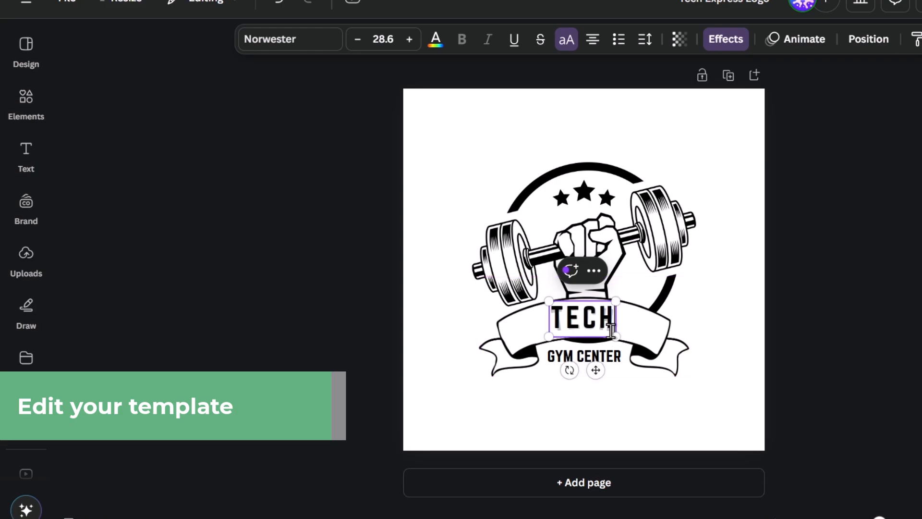
{"action": "type", "text": " EXPRESS"}
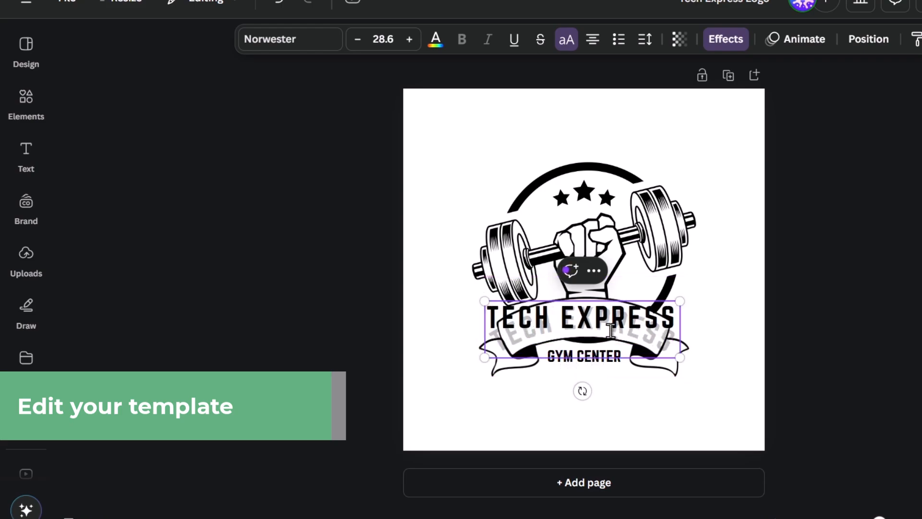
{"action": "left_click", "coordinate": [607, 415]}
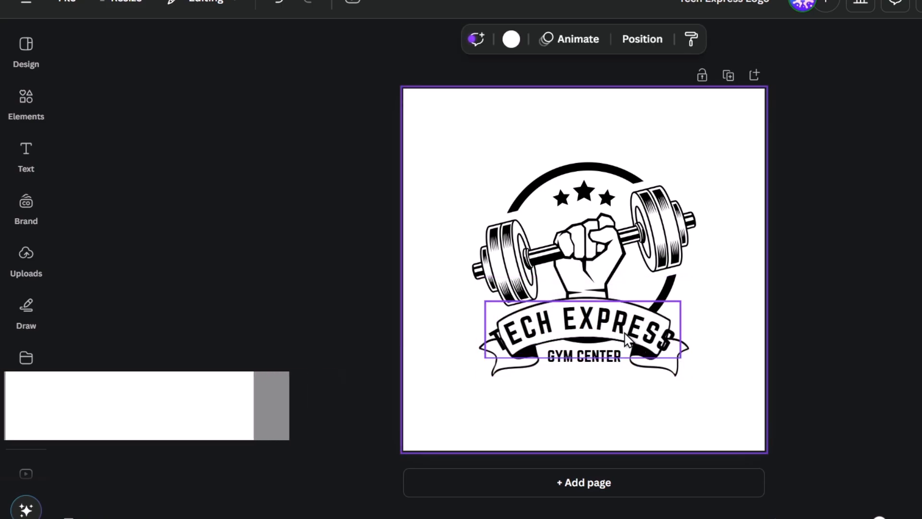
Step: Reduce the font size of the TECH EXPRESS banner text to 23.6 so it fits the ribbon
{"action": "left_click", "coordinate": [627, 340]}
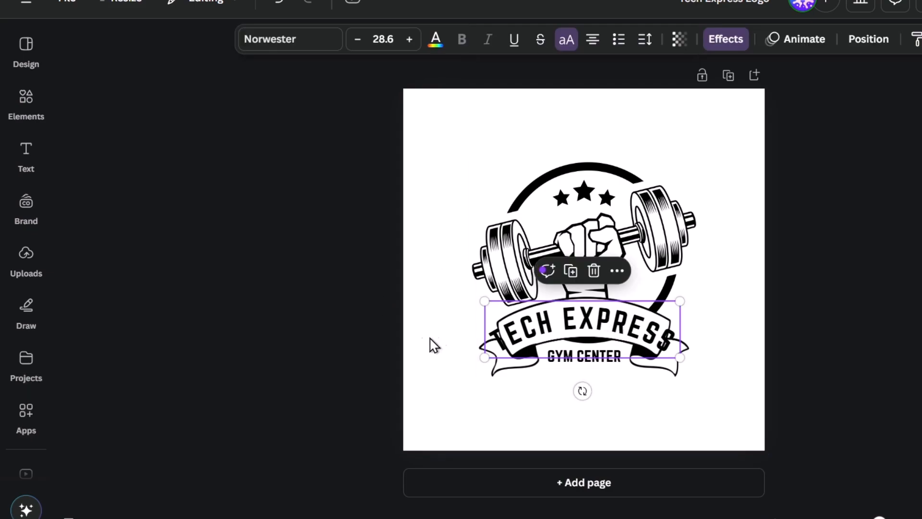
{"action": "left_click", "coordinate": [358, 40]}
{"action": "left_click", "coordinate": [358, 42]}
{"action": "left_click", "coordinate": [358, 41]}
{"action": "left_click", "coordinate": [358, 41]}
{"action": "left_click", "coordinate": [358, 41]}
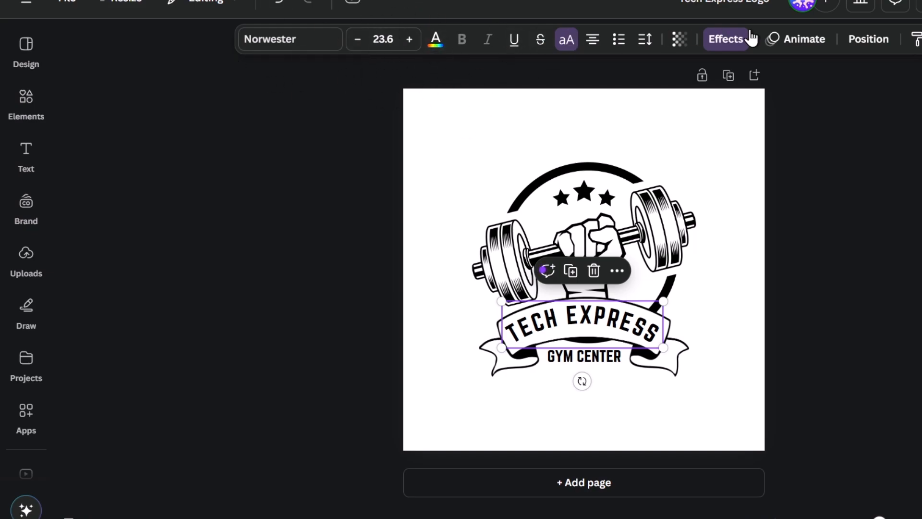
{"action": "left_click", "coordinate": [627, 245]}
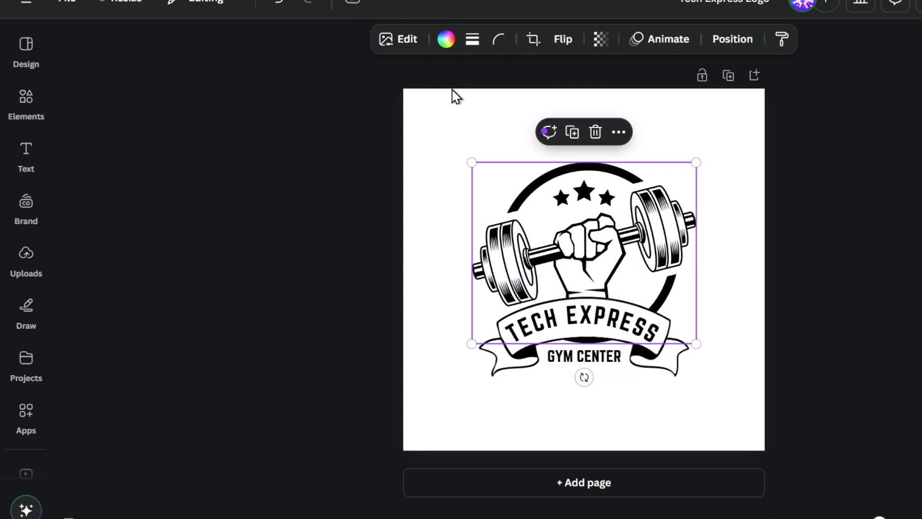
{"action": "left_click", "coordinate": [662, 373]}
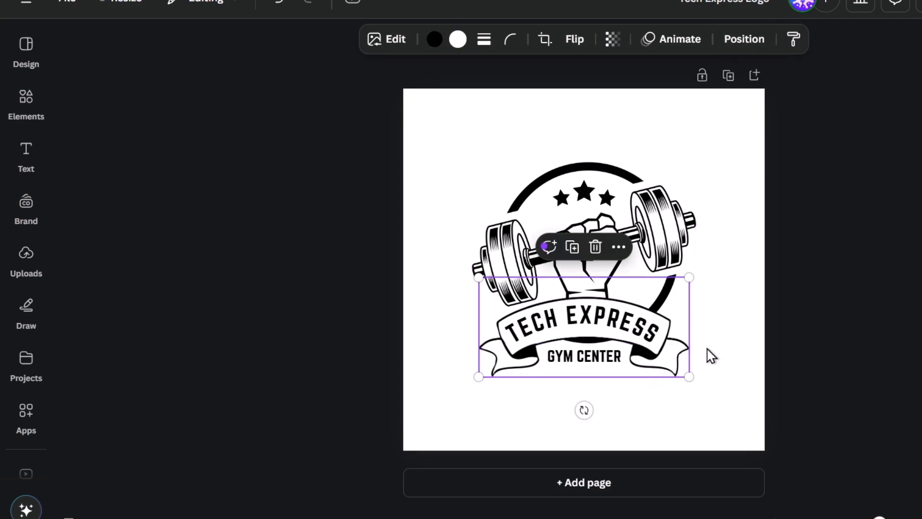
{"action": "left_click", "coordinate": [846, 210]}
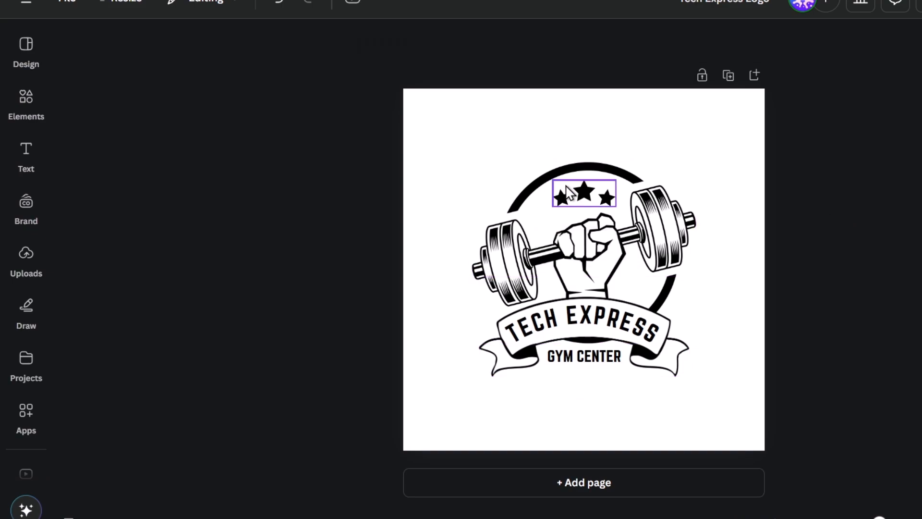
{"action": "left_click", "coordinate": [599, 199]}
Step: Change the badge graphic's black to yellow #FFDE00 and apply the colour change to all matching graphics
{"action": "left_click", "coordinate": [646, 234]}
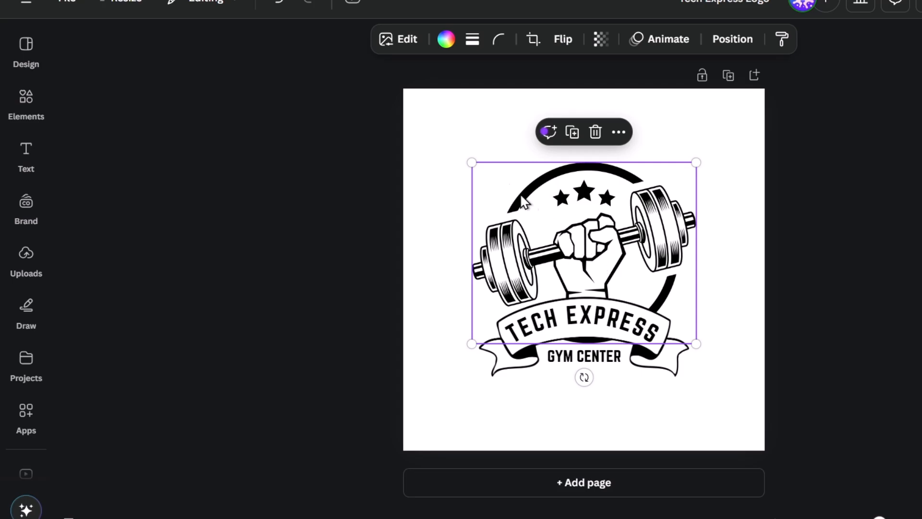
{"action": "left_click", "coordinate": [445, 39]}
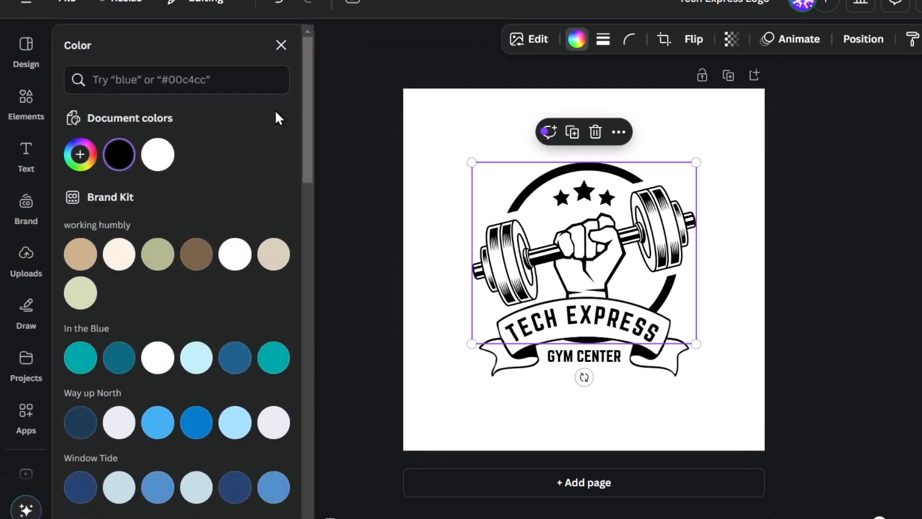
{"action": "left_click", "coordinate": [119, 153]}
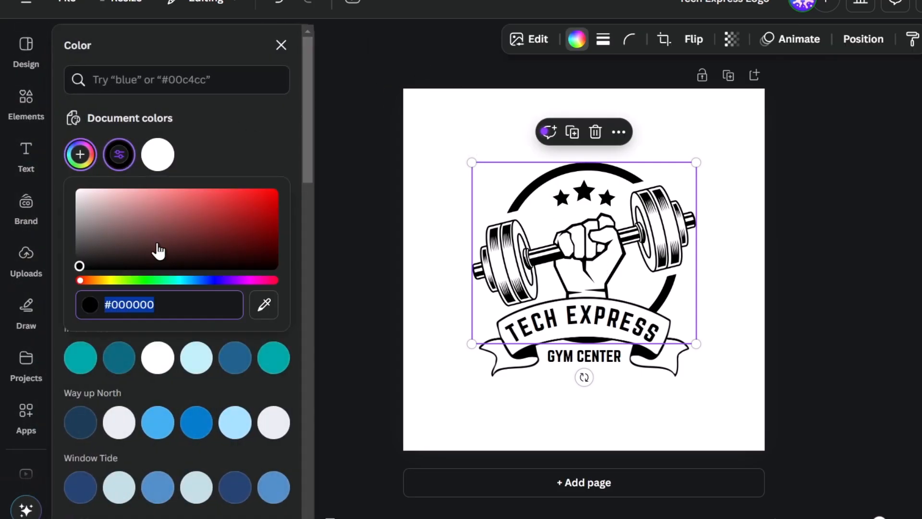
{"action": "left_click", "coordinate": [107, 281]}
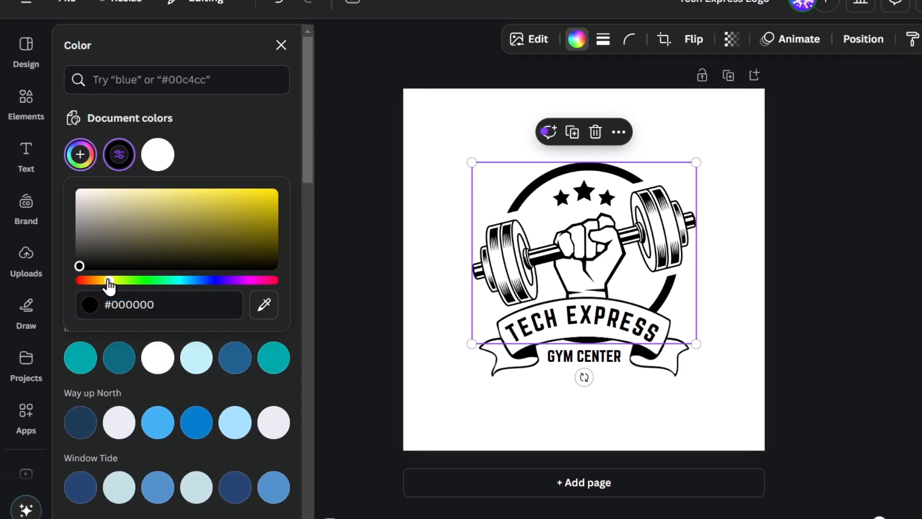
{"action": "left_click_drag", "start_coordinate": [241, 233], "coordinate": [334, 192]}
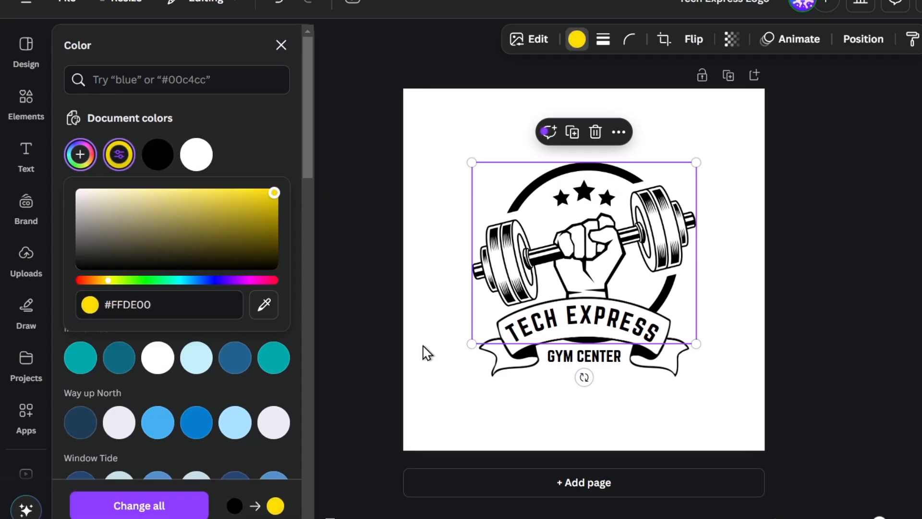
{"action": "left_click", "coordinate": [197, 504]}
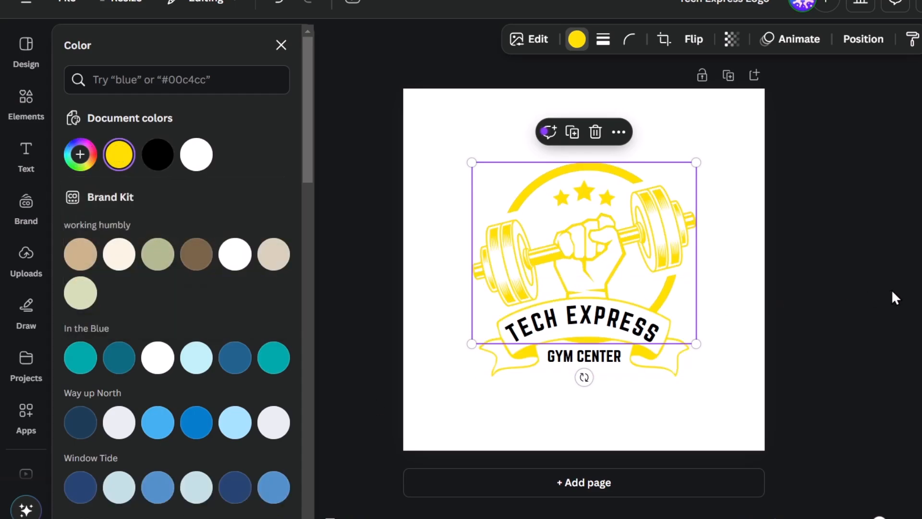
Step: Colour both the TECH EXPRESS and GYM CENTER texts with the document's yellow #FFDE00
{"action": "left_click", "coordinate": [602, 329]}
{"action": "left_click", "coordinate": [597, 361], "text": "shift"}
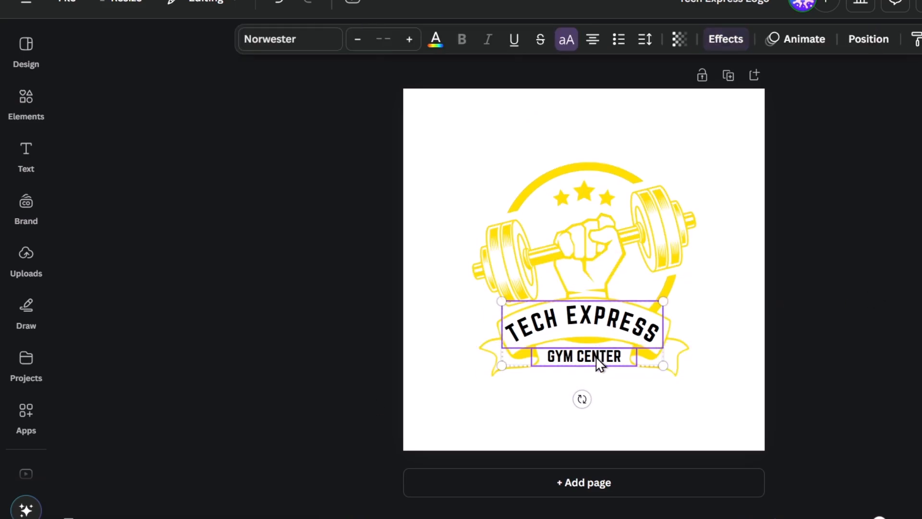
{"action": "left_click", "coordinate": [436, 47]}
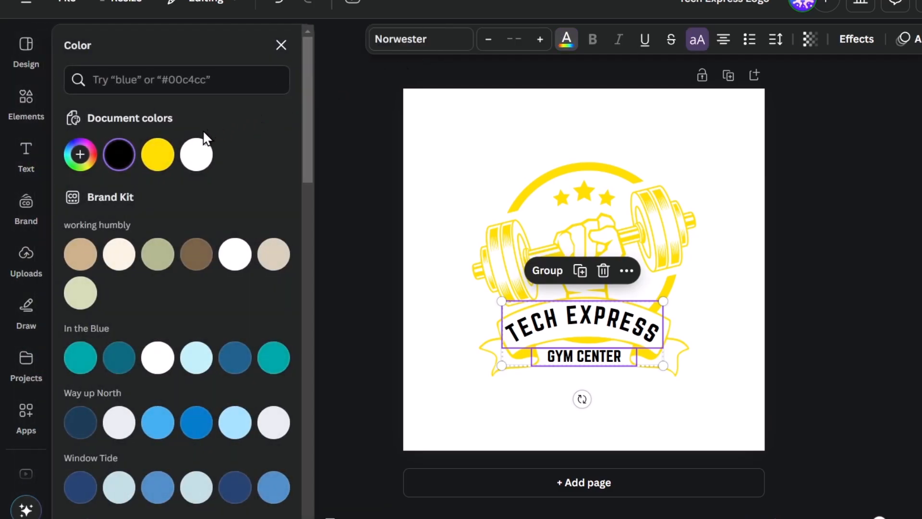
{"action": "left_click", "coordinate": [157, 152]}
{"action": "left_click", "coordinate": [740, 291]}
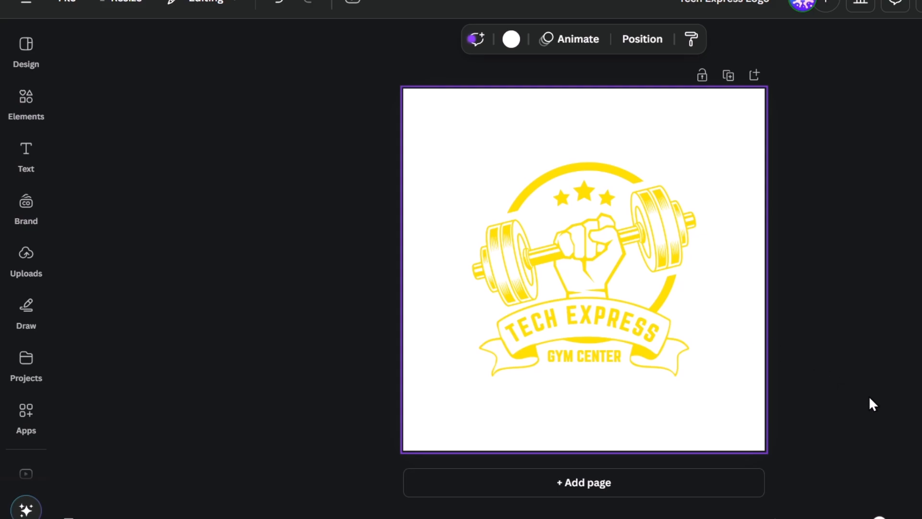
Step: Duplicate the logo page and return to page 1
{"action": "left_click", "coordinate": [728, 75]}
{"action": "scroll", "coordinate": [744, 350], "scroll_direction": "up", "scroll_amount": 5}
{"action": "left_click_drag", "start_coordinate": [418, 163], "coordinate": [706, 389]}
Step: Set the background of page 1 to black #000000
{"action": "left_click", "coordinate": [731, 272]}
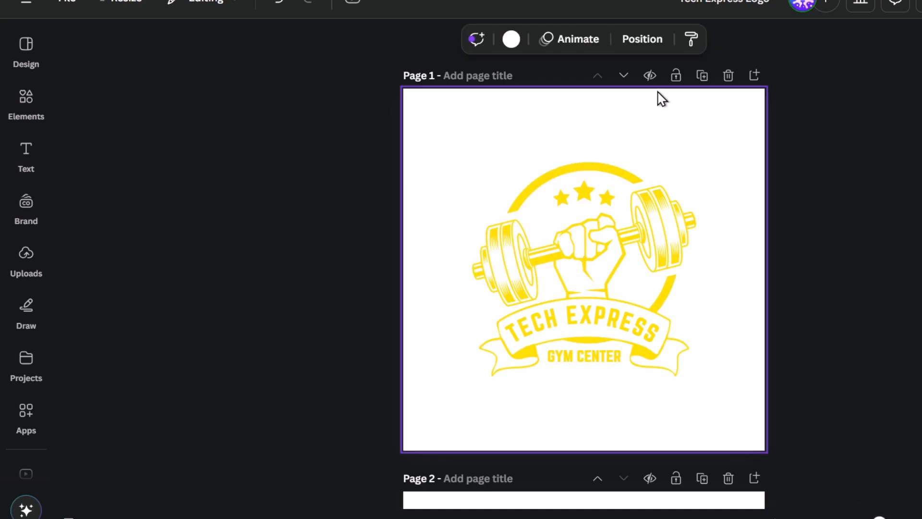
{"action": "left_click", "coordinate": [505, 47]}
{"action": "left_click", "coordinate": [117, 167]}
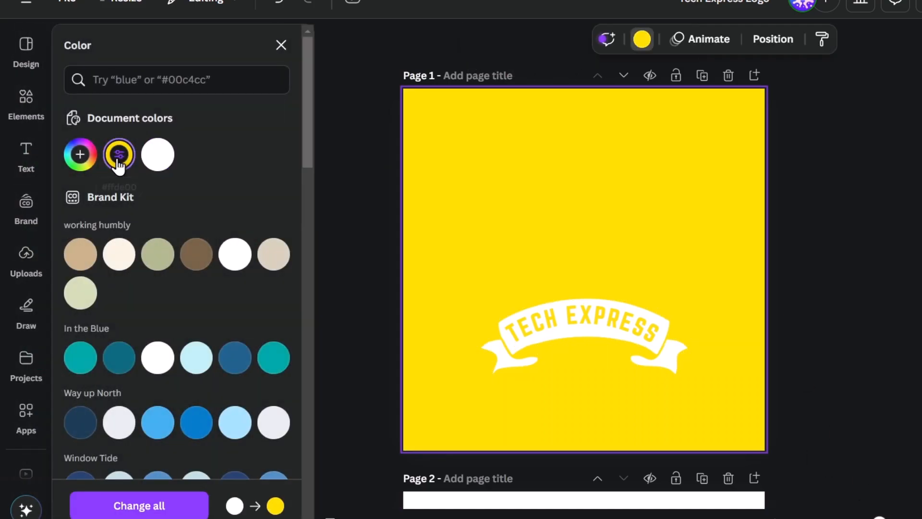
{"action": "left_click", "coordinate": [119, 158]}
{"action": "left_click_drag", "start_coordinate": [146, 232], "coordinate": [23, 355]}
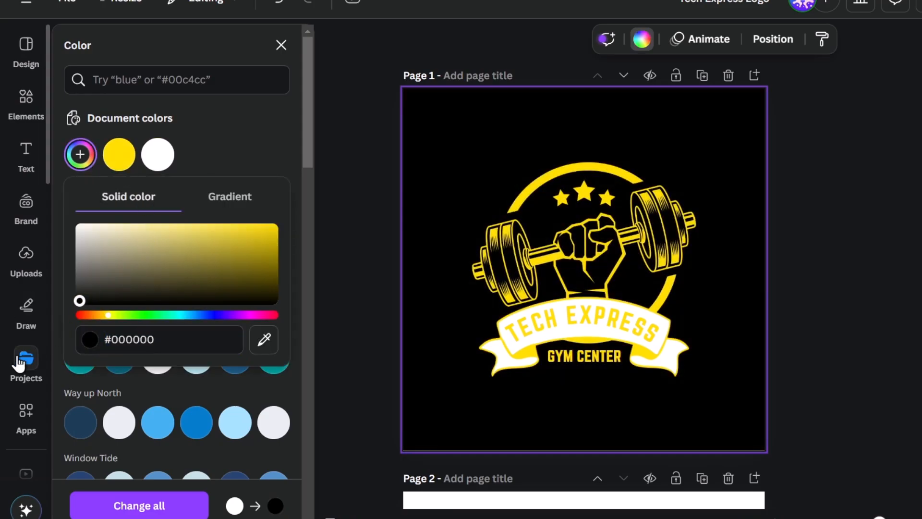
{"action": "left_click", "coordinate": [823, 271]}
{"action": "scroll", "coordinate": [754, 281], "scroll_direction": "down", "scroll_amount": 7}
{"action": "left_click", "coordinate": [722, 265]}
{"action": "scroll", "coordinate": [725, 273], "scroll_direction": "up", "scroll_amount": 7}
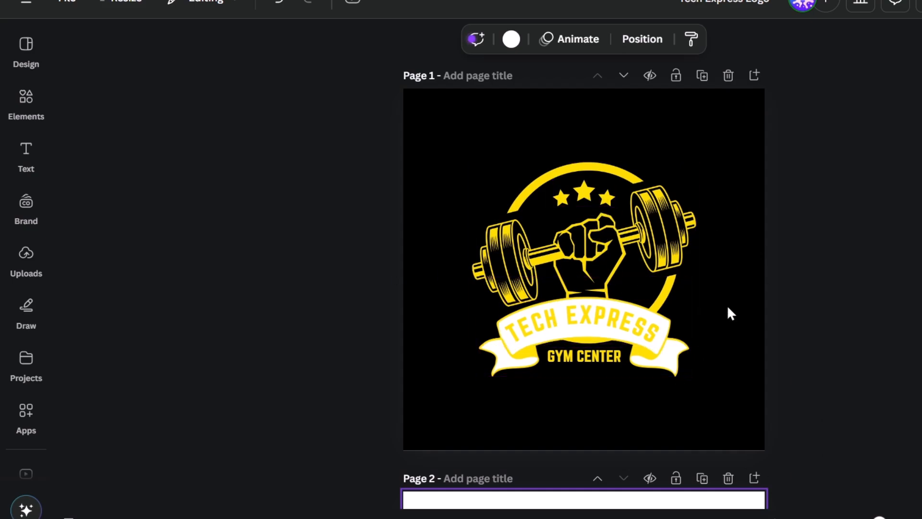
Step: Change the white fill of the ribbon on page 1 to the document's black #000000
{"action": "left_click", "coordinate": [659, 360]}
{"action": "scroll", "coordinate": [749, 375], "scroll_direction": "down", "scroll_amount": 1}
{"action": "scroll", "coordinate": [772, 365], "scroll_direction": "down", "scroll_amount": 5}
{"action": "scroll", "coordinate": [771, 365], "scroll_direction": "up", "scroll_amount": 5}
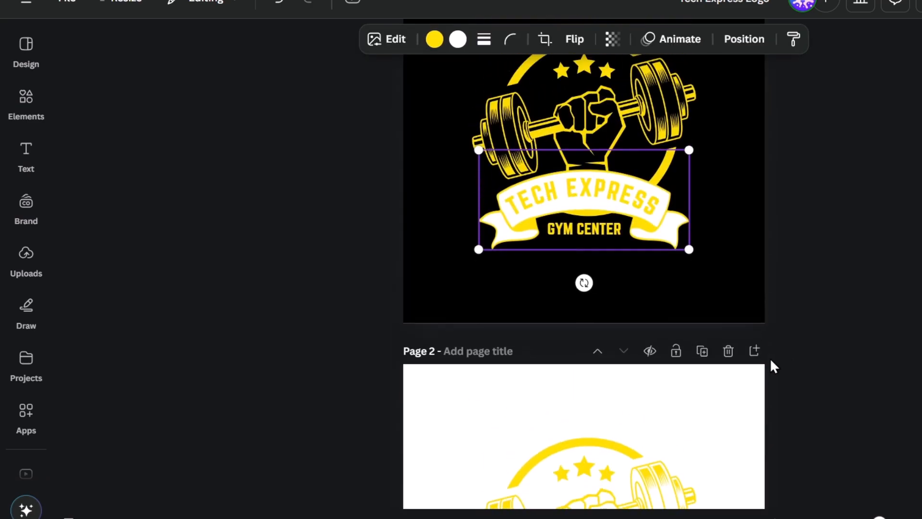
{"action": "scroll", "coordinate": [745, 315], "scroll_direction": "down", "scroll_amount": 5}
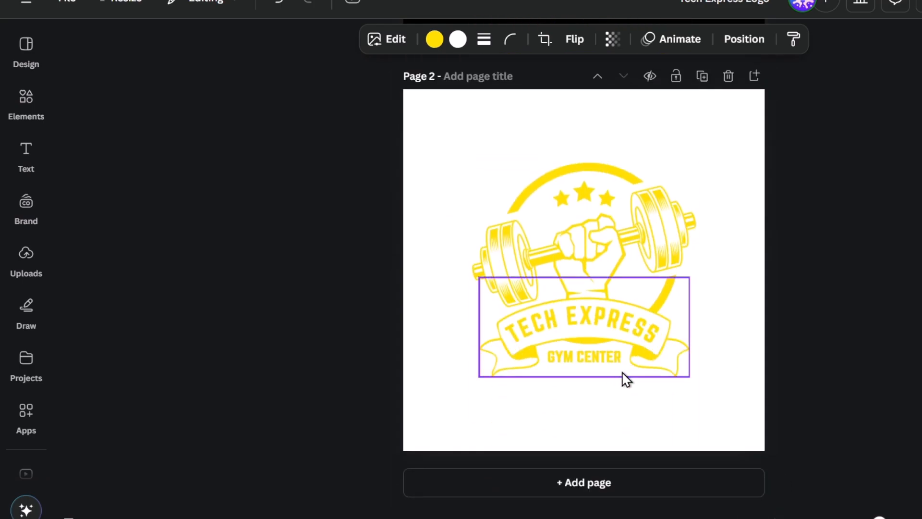
{"action": "scroll", "coordinate": [751, 302], "scroll_direction": "up", "scroll_amount": 5}
{"action": "left_click", "coordinate": [458, 39]}
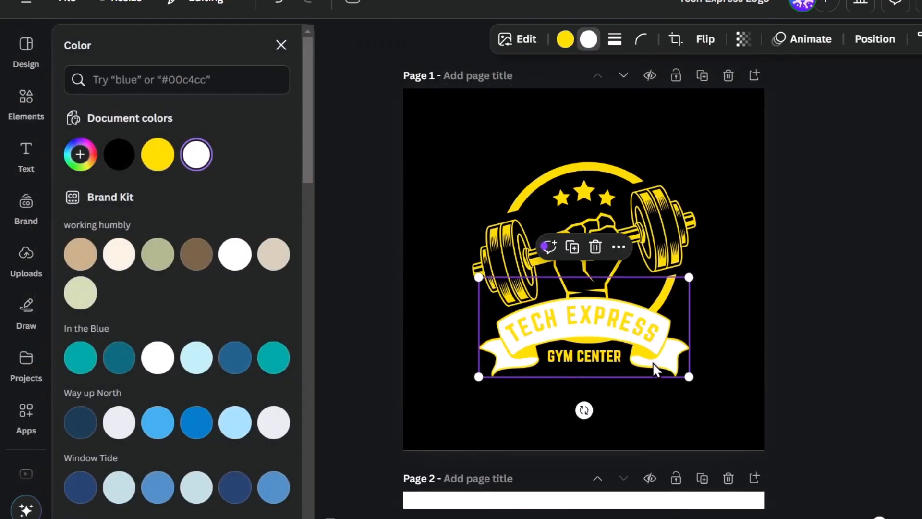
{"action": "left_click", "coordinate": [119, 154]}
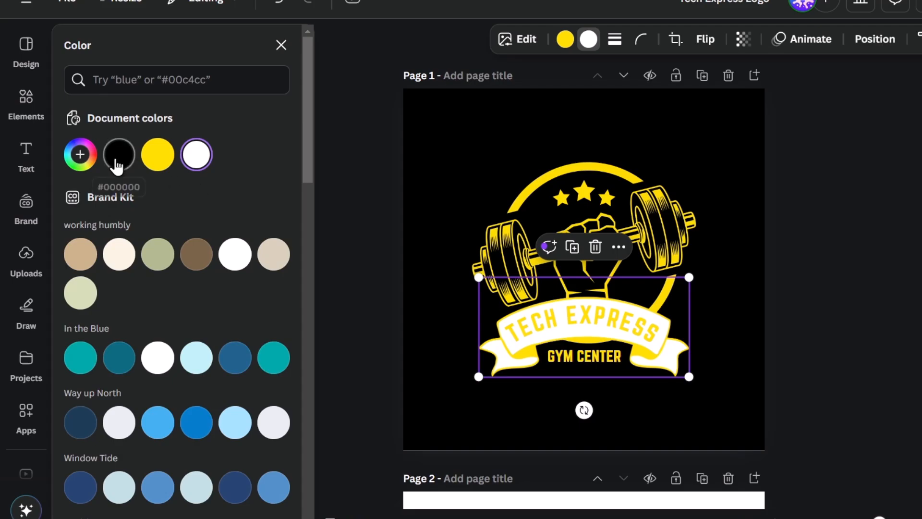
{"action": "left_click", "coordinate": [749, 314]}
Step: Compare the black-background logo on page 1 with the white-background copy on page 2
{"action": "scroll", "coordinate": [726, 314], "scroll_direction": "down", "scroll_amount": 6}
{"action": "scroll", "coordinate": [726, 314], "scroll_direction": "up", "scroll_amount": 6}
{"action": "scroll", "coordinate": [725, 314], "scroll_direction": "down", "scroll_amount": 6}
{"action": "scroll", "coordinate": [726, 314], "scroll_direction": "up", "scroll_amount": 6}
{"action": "scroll", "coordinate": [726, 314], "scroll_direction": "down", "scroll_amount": 6}
{"action": "scroll", "coordinate": [725, 314], "scroll_direction": "up", "scroll_amount": 3}
{"action": "scroll", "coordinate": [729, 319], "scroll_direction": "up", "scroll_amount": 4}
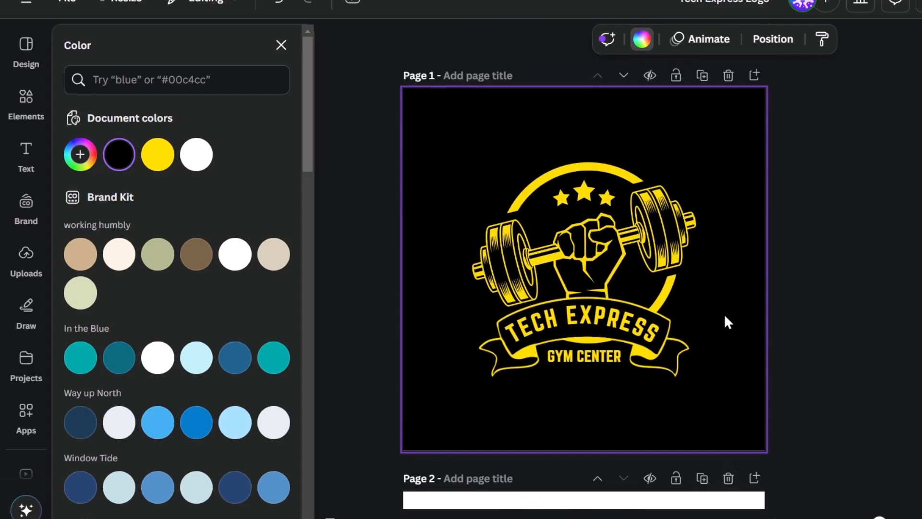
Step: Delete the fist-and-dumbbell graphic from page 1 and remove the white-background page 2
{"action": "left_click", "coordinate": [12, 106]}
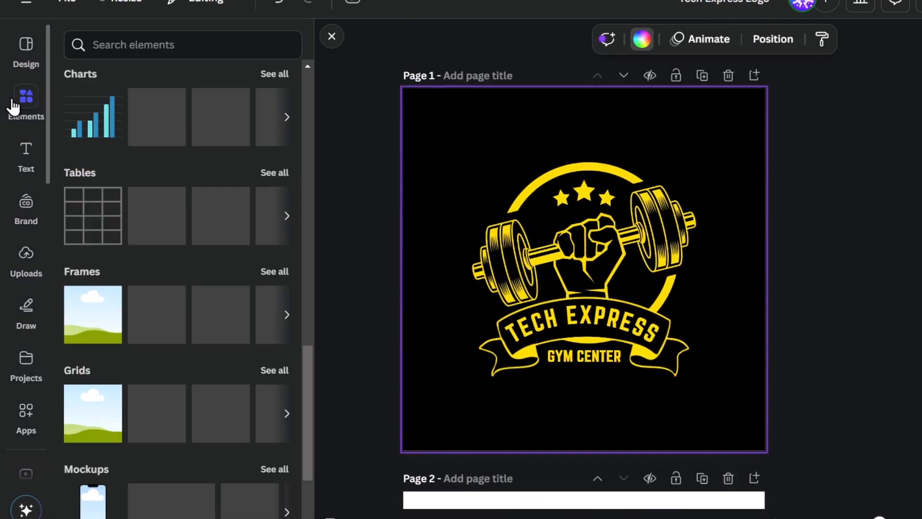
{"action": "left_click", "coordinate": [12, 104]}
{"action": "left_click", "coordinate": [669, 335]}
{"action": "left_click_drag", "start_coordinate": [631, 233], "coordinate": [630, 201]}
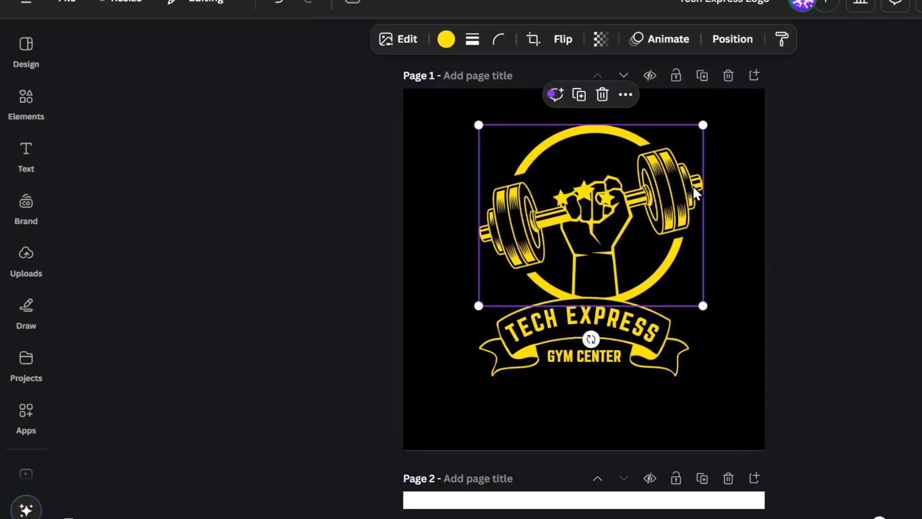
{"action": "key", "text": "Delete"}
{"action": "scroll", "coordinate": [704, 290], "scroll_direction": "down", "scroll_amount": 5}
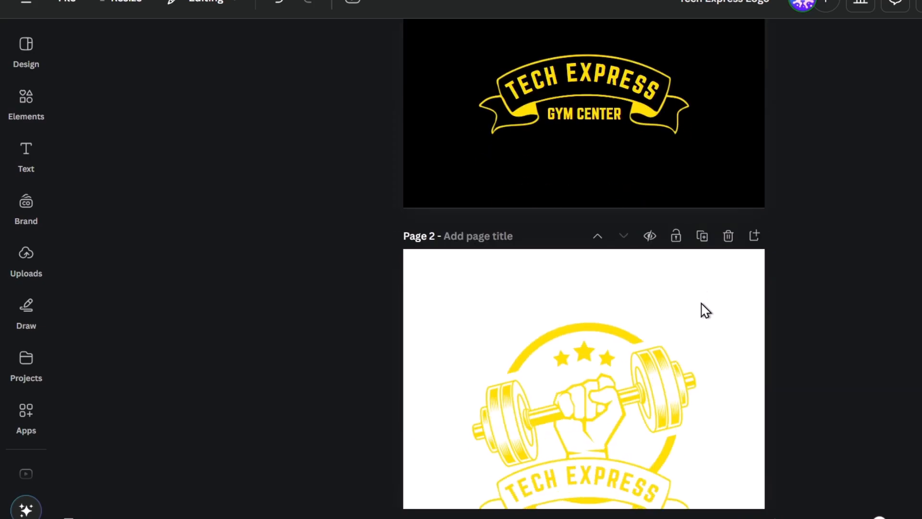
{"action": "left_click", "coordinate": [727, 237]}
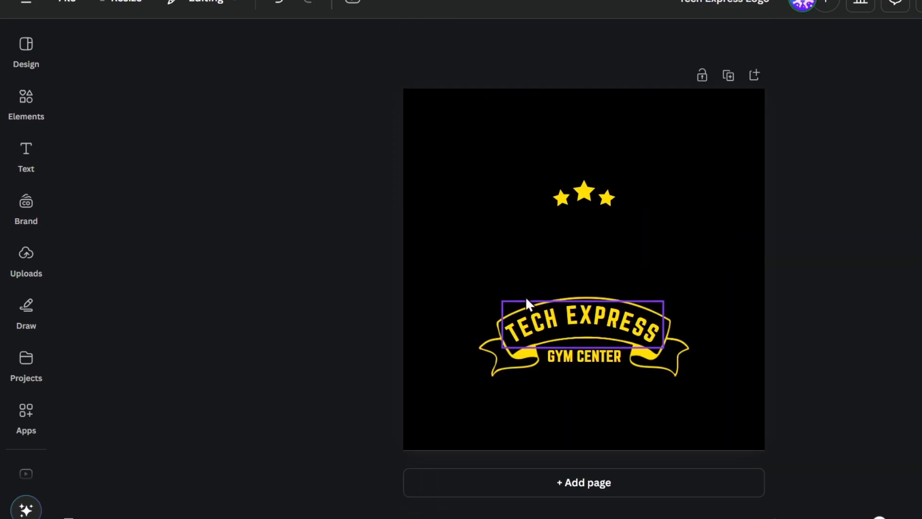
Step: Search the elements for "gym" graphics and add the plain black straight barbell to the page
{"action": "left_click", "coordinate": [30, 123]}
{"action": "left_click", "coordinate": [163, 44]}
{"action": "type", "text": "gym"}
{"action": "key", "text": "Return"}
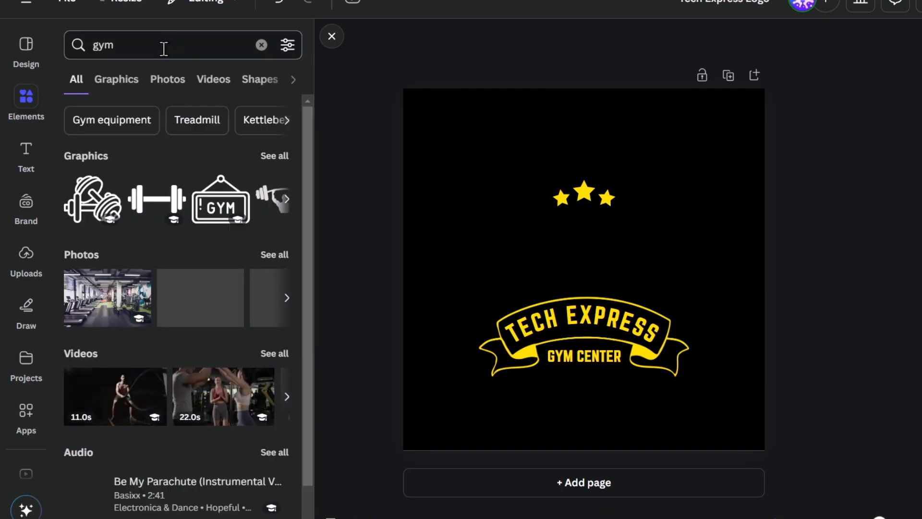
{"action": "left_click", "coordinate": [126, 89]}
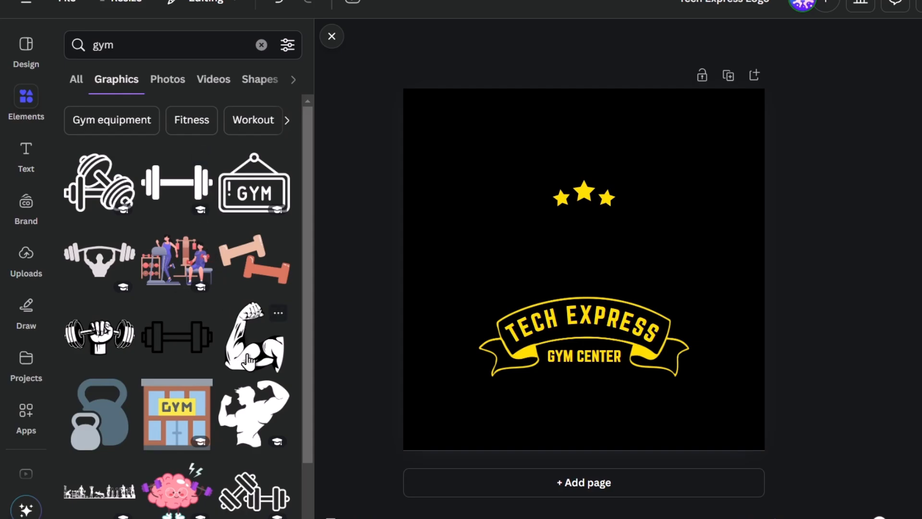
{"action": "scroll", "coordinate": [200, 367], "scroll_direction": "down", "scroll_amount": 10}
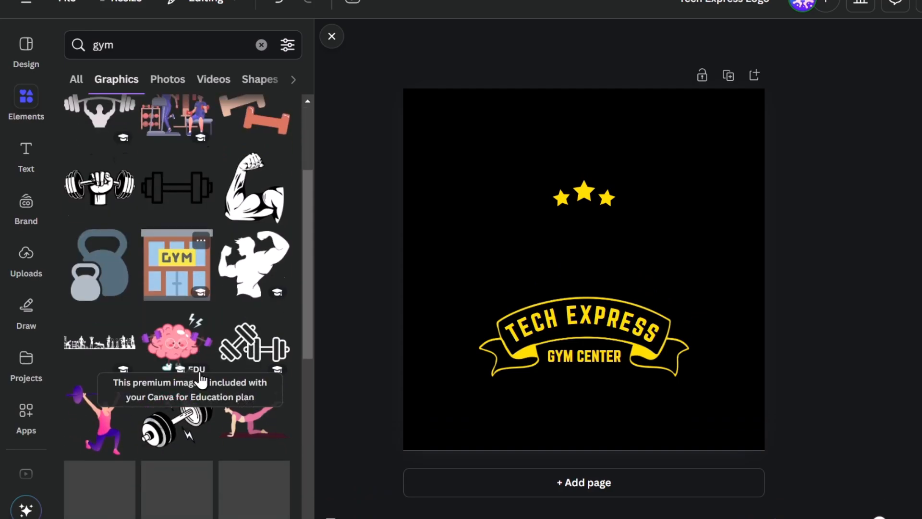
{"action": "scroll", "coordinate": [200, 377], "scroll_direction": "up", "scroll_amount": 5}
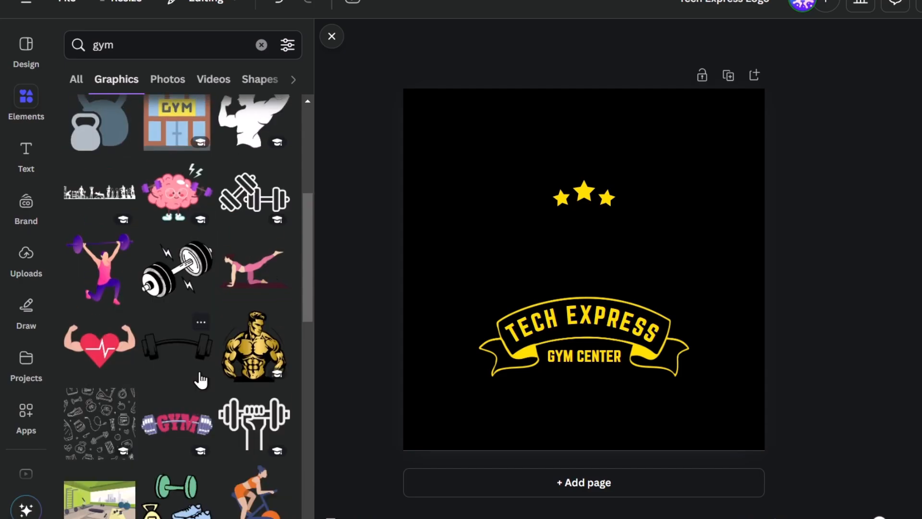
{"action": "scroll", "coordinate": [200, 380], "scroll_direction": "down", "scroll_amount": 5}
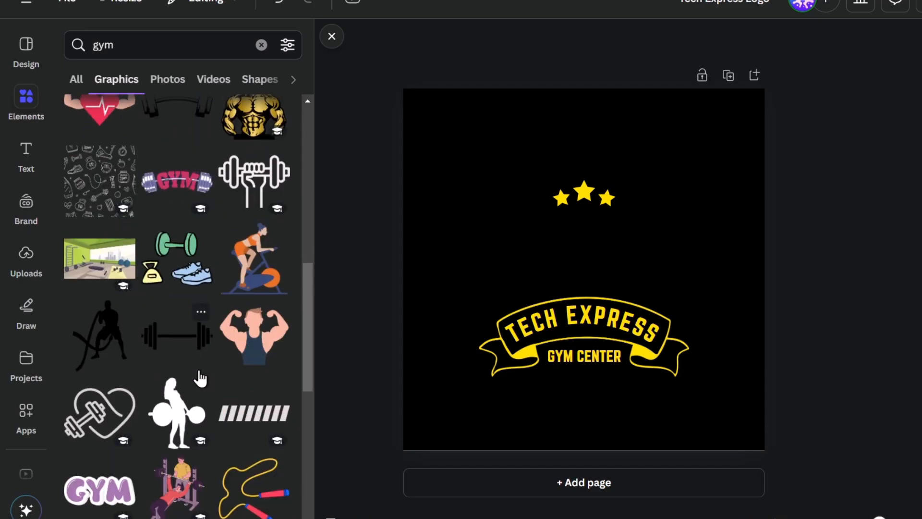
{"action": "left_click", "coordinate": [181, 363]}
Step: Size the barbell to the ribbon's width just above the banner in the document's yellow, and lower the three stars over its bar
{"action": "left_click_drag", "start_coordinate": [500, 222], "coordinate": [478, 216]}
{"action": "left_click_drag", "start_coordinate": [547, 250], "coordinate": [619, 287]}
{"action": "left_click", "coordinate": [606, 186]}
{"action": "left_click_drag", "start_coordinate": [606, 187], "coordinate": [606, 239]}
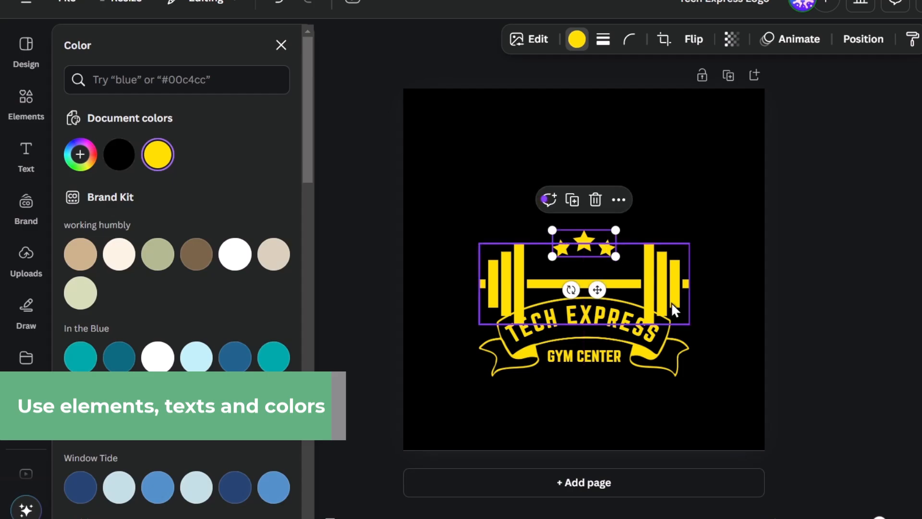
Step: Send the barbell backward in the layer order so it sits behind the TECH EXPRESS ribbon
{"action": "left_click", "coordinate": [659, 278]}
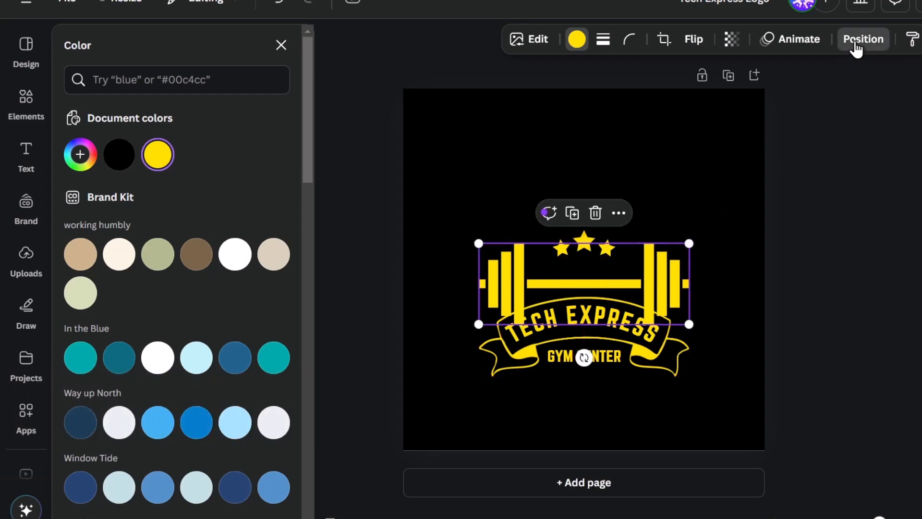
{"action": "left_click", "coordinate": [856, 43]}
{"action": "left_click", "coordinate": [232, 116]}
{"action": "left_click", "coordinate": [774, 231]}
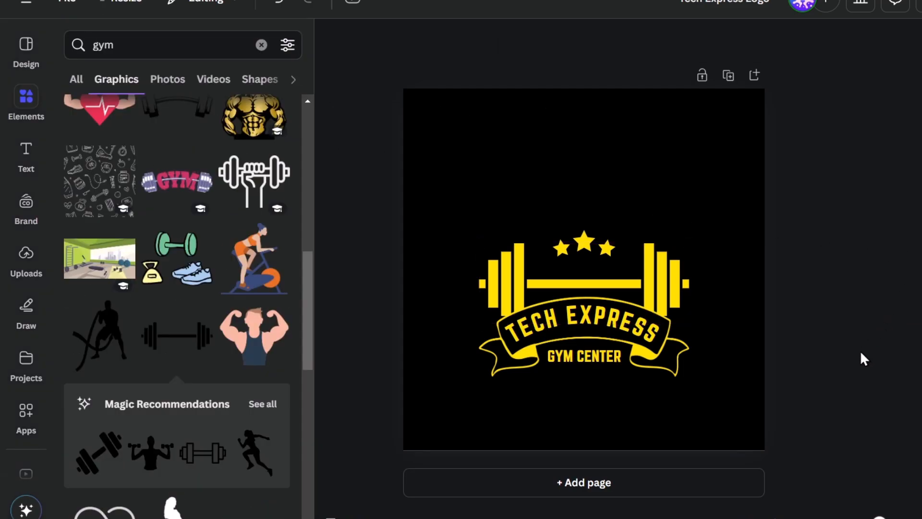
Step: Enlarge the whole barbell, stars and ribbon logo to most of the page's width and centre it on the page
{"action": "left_click_drag", "start_coordinate": [791, 384], "coordinate": [507, 224]}
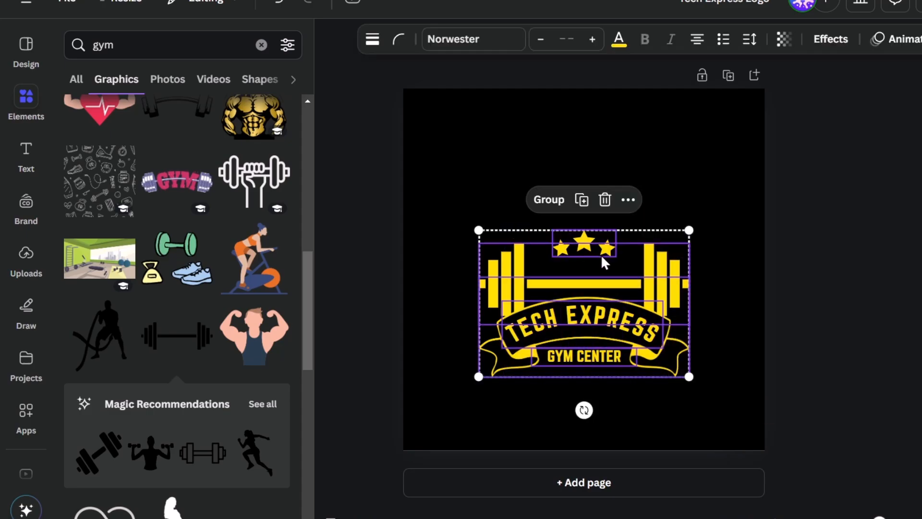
{"action": "left_click_drag", "start_coordinate": [619, 260], "coordinate": [545, 335]}
{"action": "left_click_drag", "start_coordinate": [612, 302], "coordinate": [724, 272]}
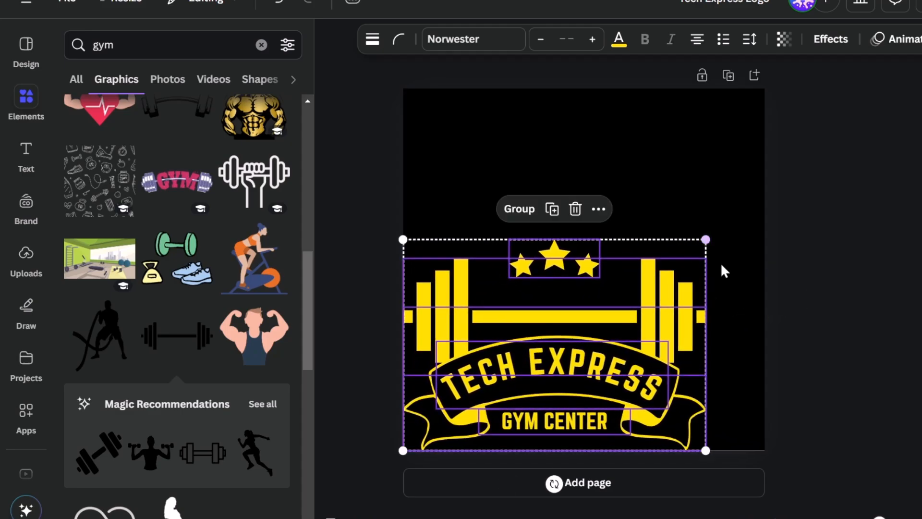
{"action": "left_click_drag", "start_coordinate": [675, 291], "coordinate": [705, 218]}
{"action": "left_click", "coordinate": [799, 203]}
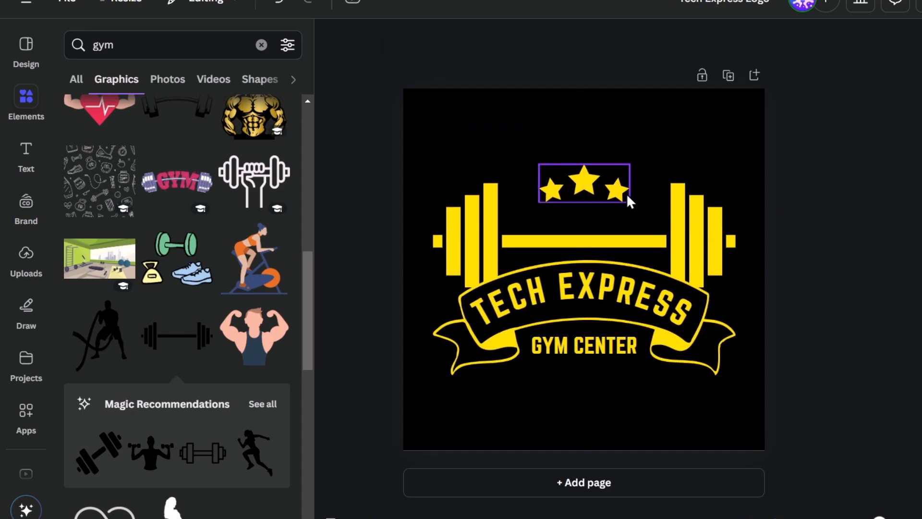
Step: Duplicate the black logo page and set the copy's background colour to white #ffffff
{"action": "left_click", "coordinate": [735, 110]}
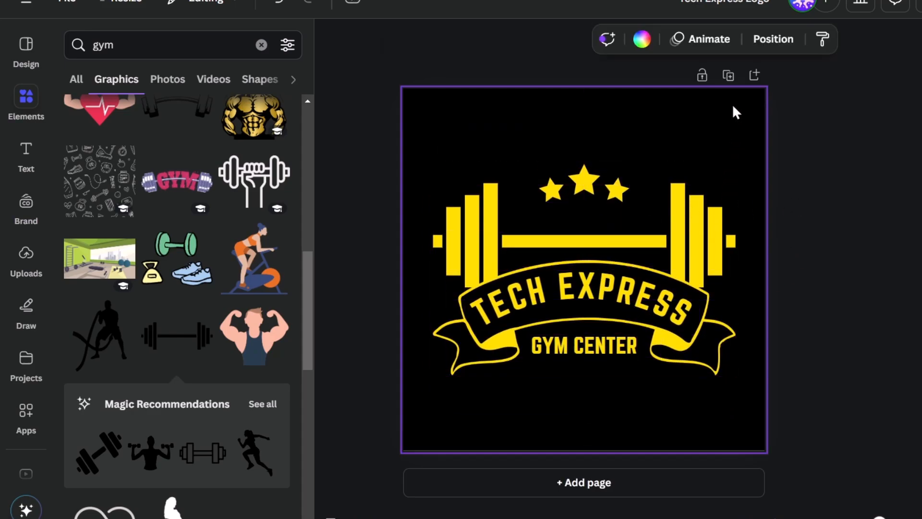
{"action": "left_click", "coordinate": [729, 75]}
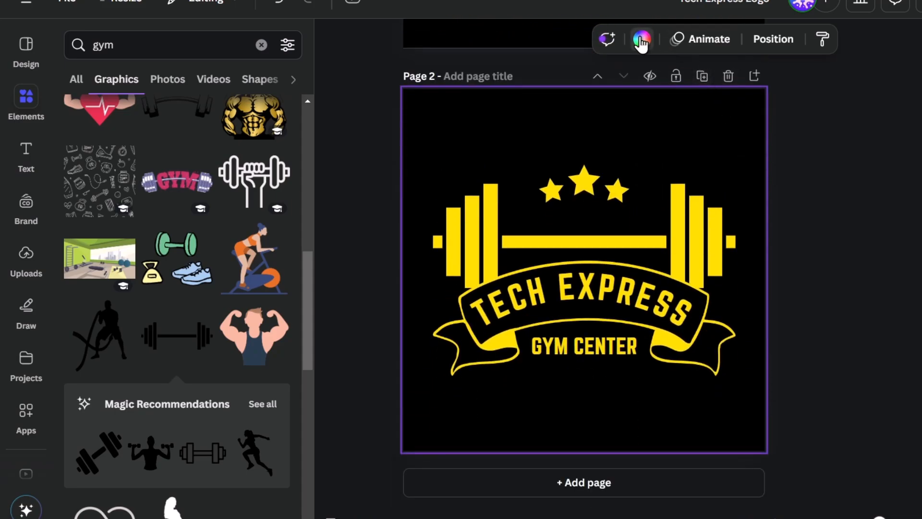
{"action": "left_click", "coordinate": [641, 40]}
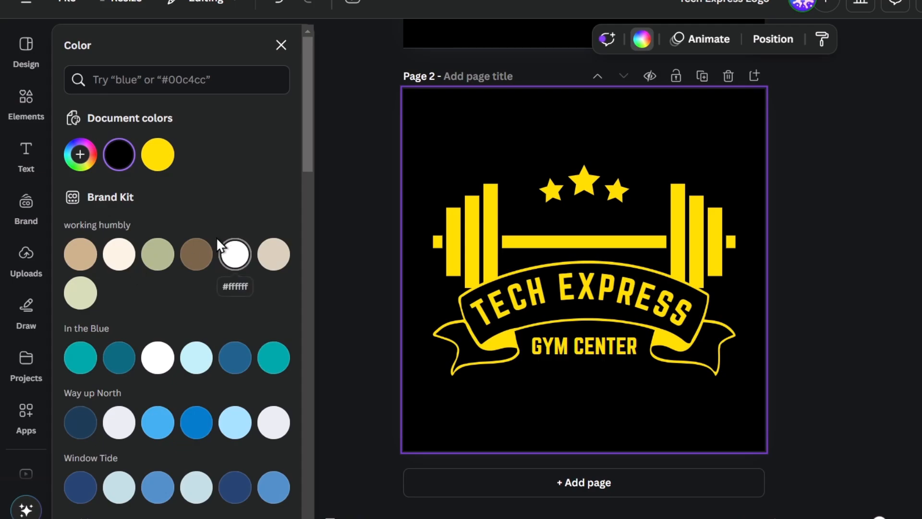
{"action": "left_click", "coordinate": [232, 255]}
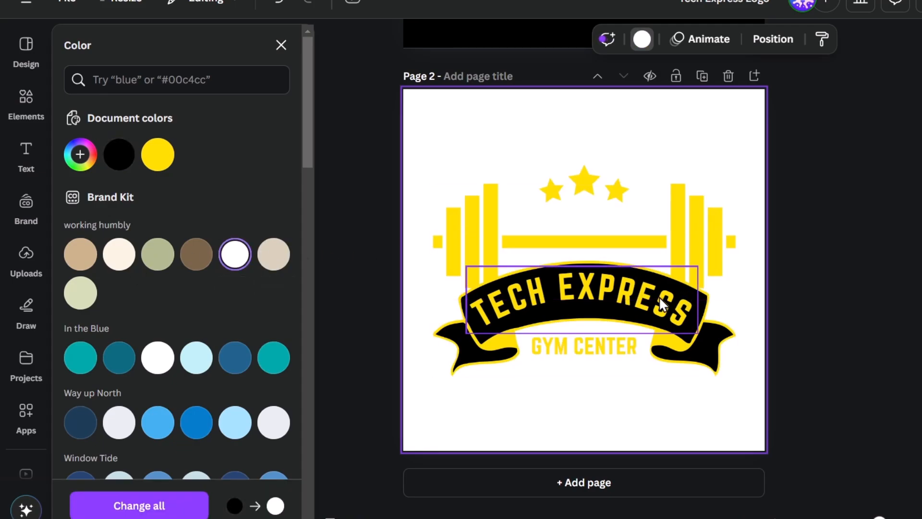
Step: Change the ribbon's black fill to white on page 2 and compare it with the black version
{"action": "left_click", "coordinate": [582, 296]}
{"action": "left_click", "coordinate": [706, 325]}
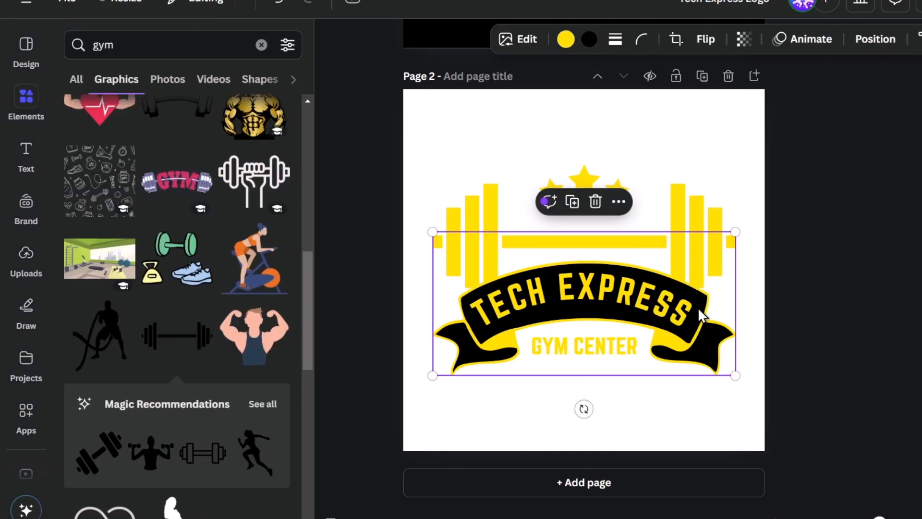
{"action": "left_click", "coordinate": [589, 39]}
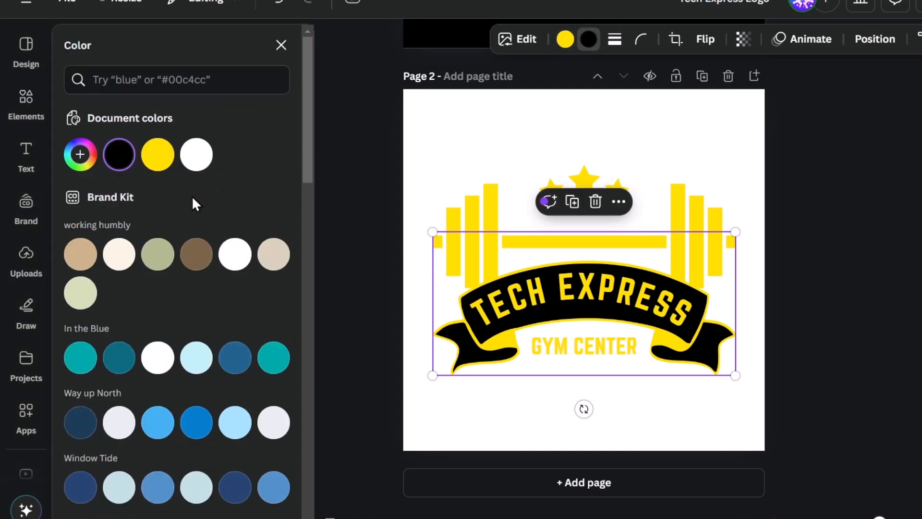
{"action": "left_click", "coordinate": [196, 155]}
{"action": "left_click", "coordinate": [872, 284]}
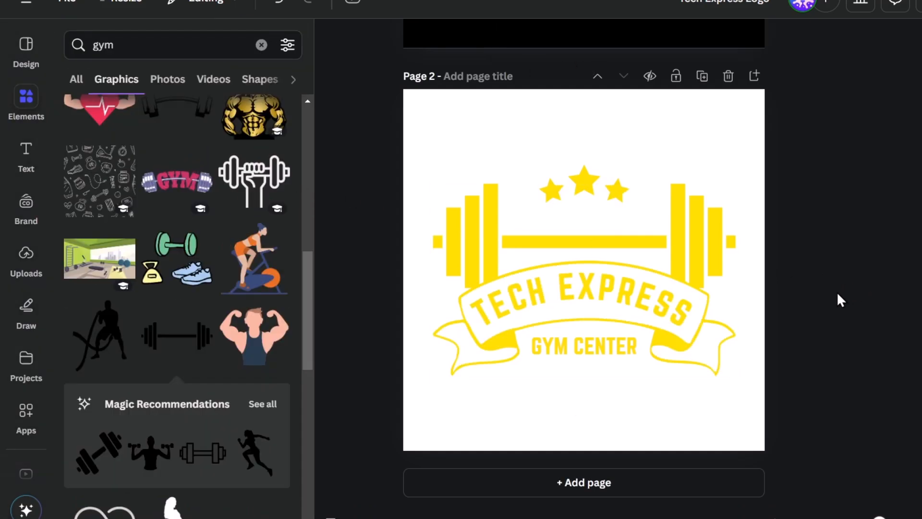
{"action": "scroll", "coordinate": [837, 294], "scroll_direction": "up", "scroll_amount": 8}
{"action": "scroll", "coordinate": [836, 292], "scroll_direction": "down", "scroll_amount": 8}
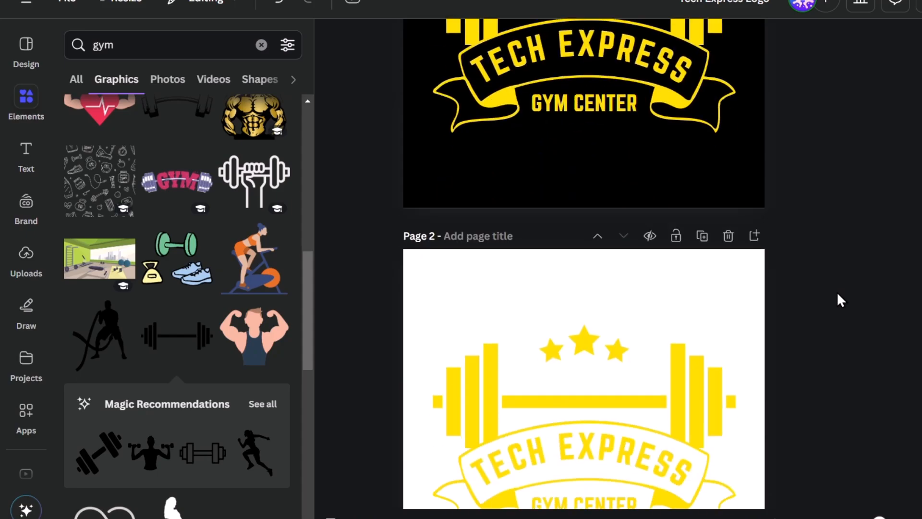
{"action": "scroll", "coordinate": [837, 292], "scroll_direction": "up", "scroll_amount": 8}
{"action": "scroll", "coordinate": [837, 292], "scroll_direction": "down", "scroll_amount": 8}
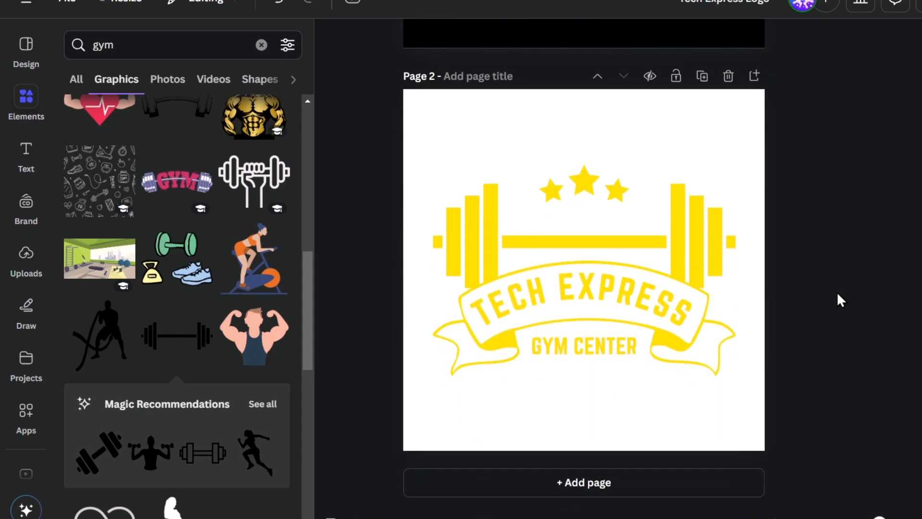
Step: Clear the elements search and generate AI graphics in Magic Media from the prompt "dumbells"
{"action": "left_click", "coordinate": [259, 45]}
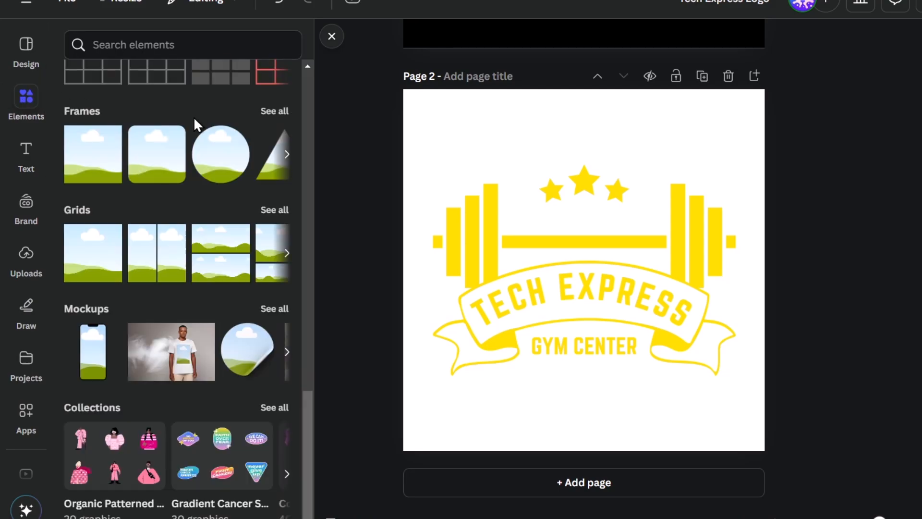
{"action": "scroll", "coordinate": [195, 125], "scroll_direction": "up", "scroll_amount": 20}
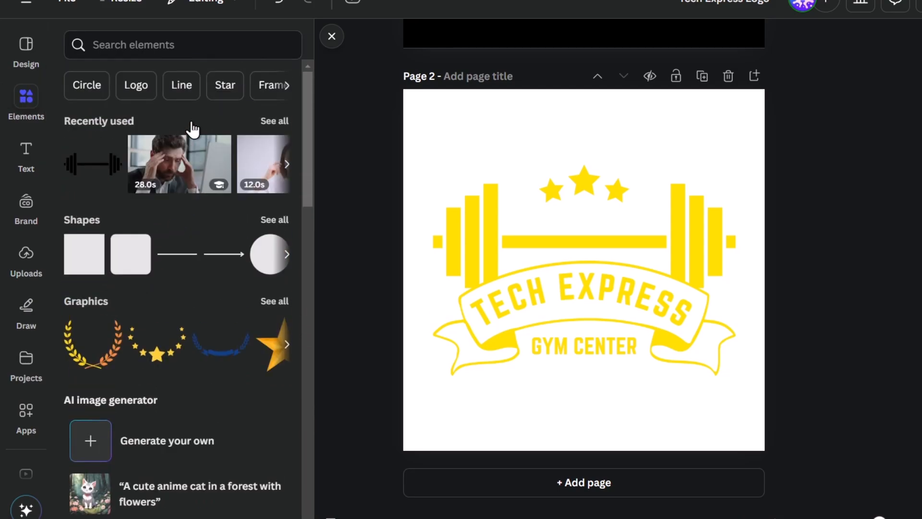
{"action": "scroll", "coordinate": [170, 221], "scroll_direction": "down", "scroll_amount": 4}
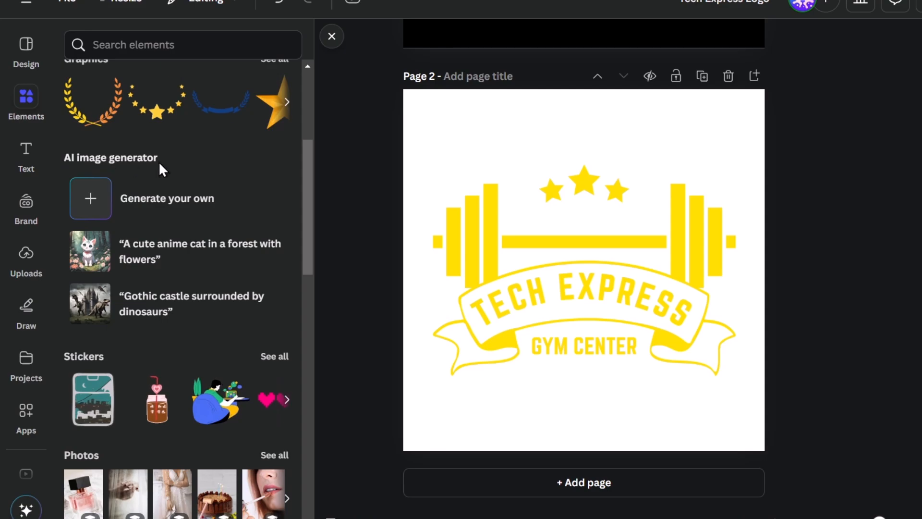
{"action": "left_click", "coordinate": [168, 191]}
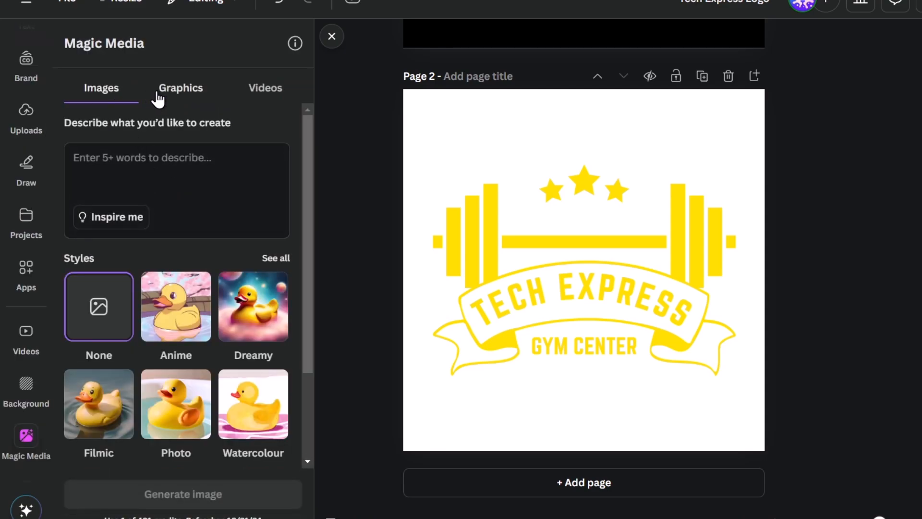
{"action": "left_click", "coordinate": [158, 100]}
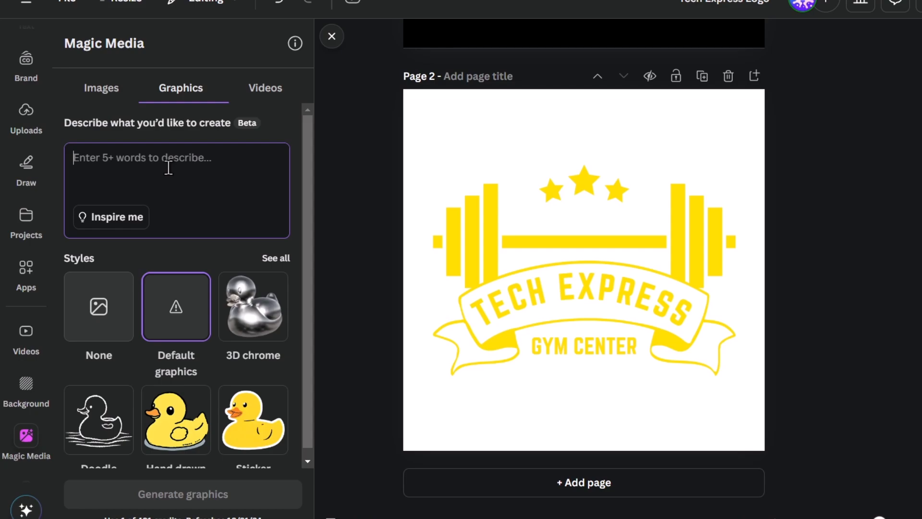
{"action": "type", "text": "min"}
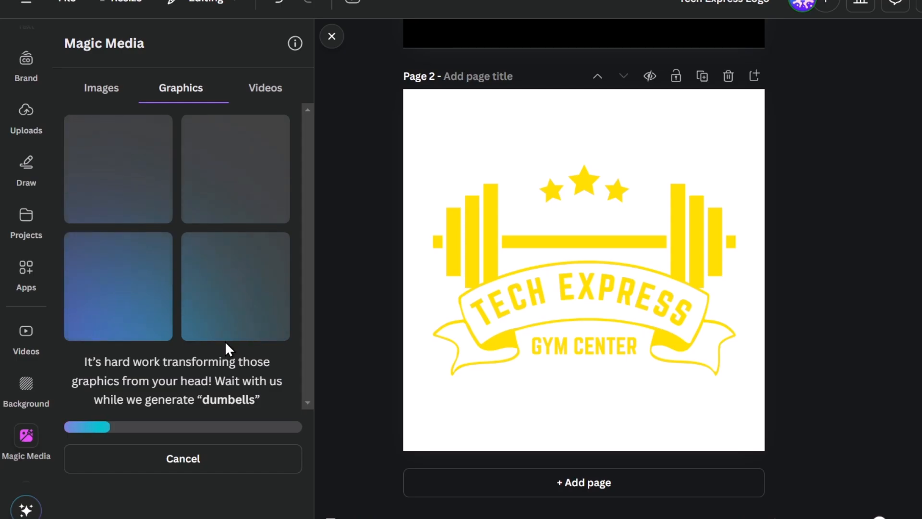
Step: Duplicate the black page 1 and add the first generated dumbbell graphic to the copy, cropped to its upper dumbbell
{"action": "scroll", "coordinate": [572, 299], "scroll_direction": "up", "scroll_amount": 4}
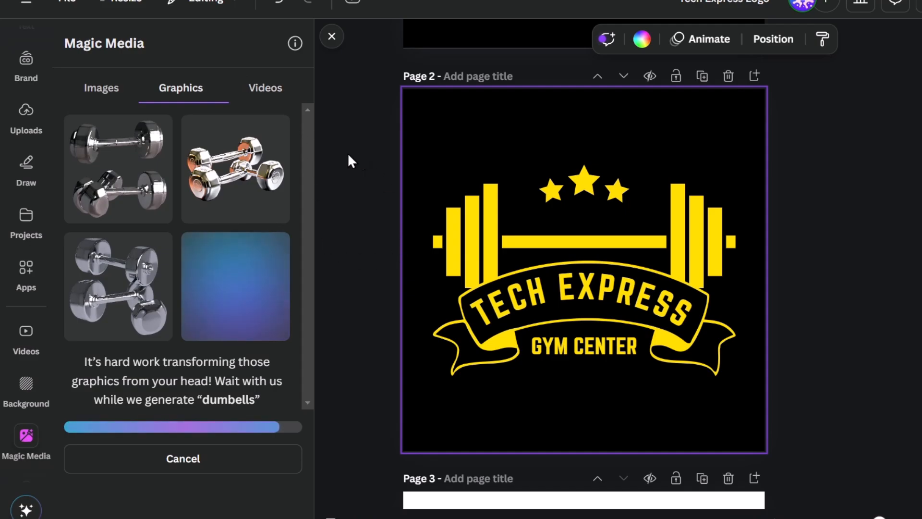
{"action": "left_click", "coordinate": [550, 271]}
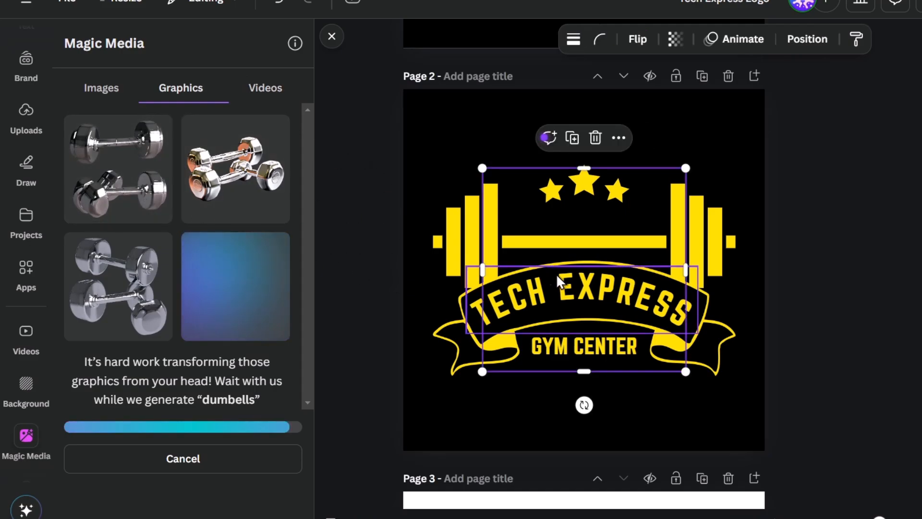
{"action": "left_click_drag", "start_coordinate": [584, 373], "coordinate": [591, 266]}
{"action": "left_click_drag", "start_coordinate": [655, 234], "coordinate": [648, 258]}
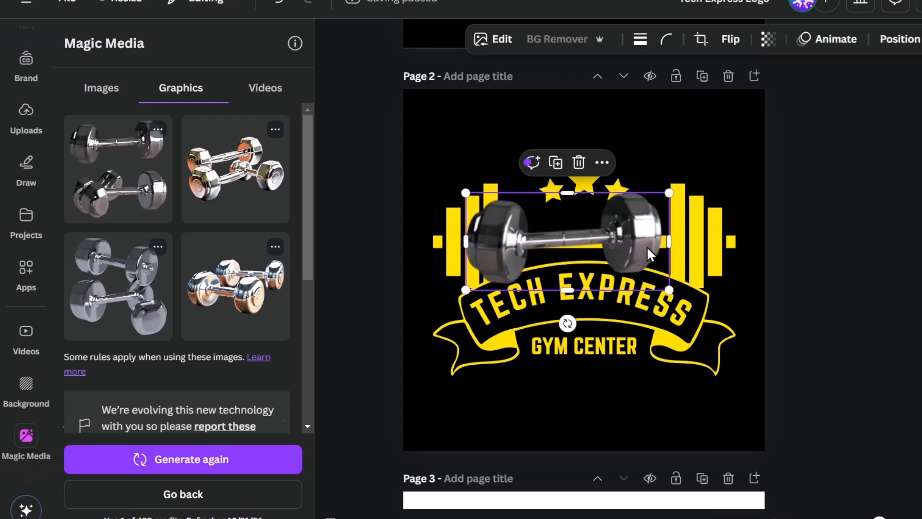
Step: Enlarge the chrome dumbbell, centre it just above the ribbon text, and delete the yellow barbell from page 2
{"action": "left_click_drag", "start_coordinate": [669, 189], "coordinate": [628, 216]}
{"action": "left_click_drag", "start_coordinate": [689, 218], "coordinate": [687, 206]}
{"action": "left_click_drag", "start_coordinate": [724, 161], "coordinate": [705, 179]}
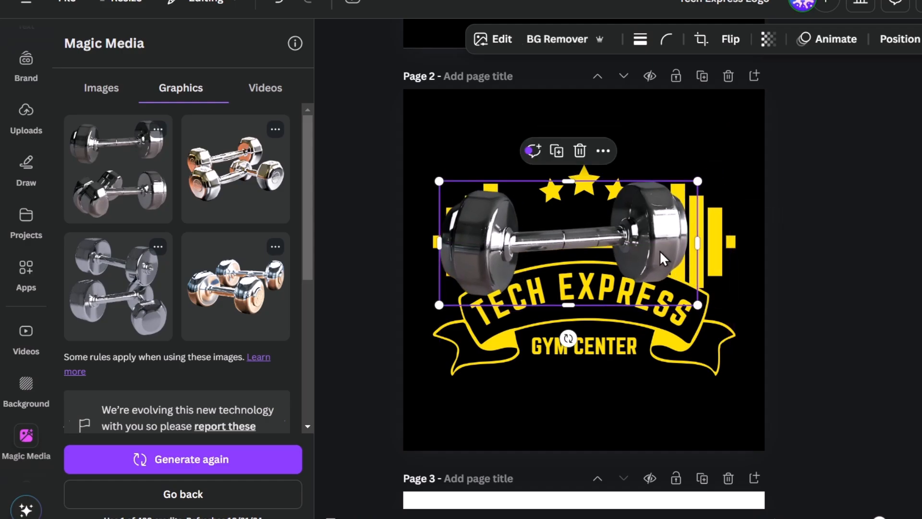
{"action": "left_click", "coordinate": [734, 221]}
{"action": "key", "text": "Delete"}
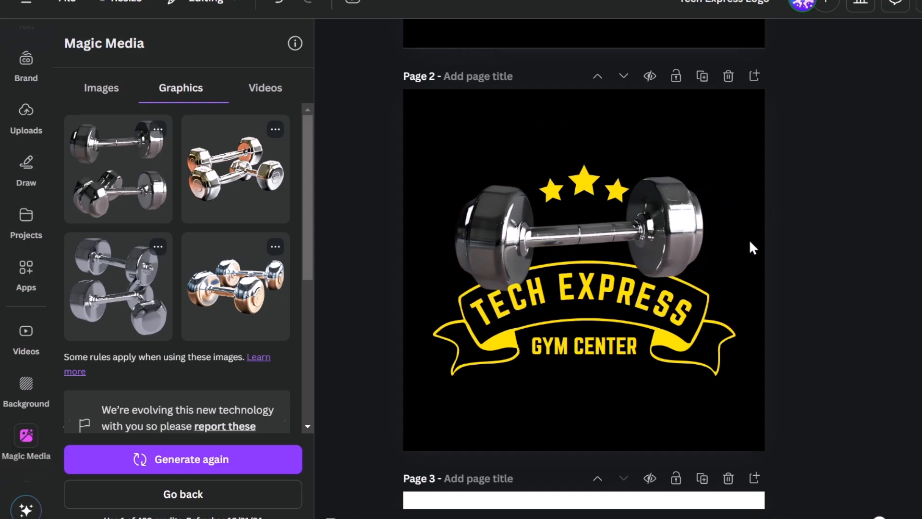
Step: Shrink the three stars and raise them above the chrome dumbbell, and send the dumbbell behind the ribbon
{"action": "left_click", "coordinate": [598, 177]}
{"action": "left_click_drag", "start_coordinate": [630, 199], "coordinate": [606, 171]}
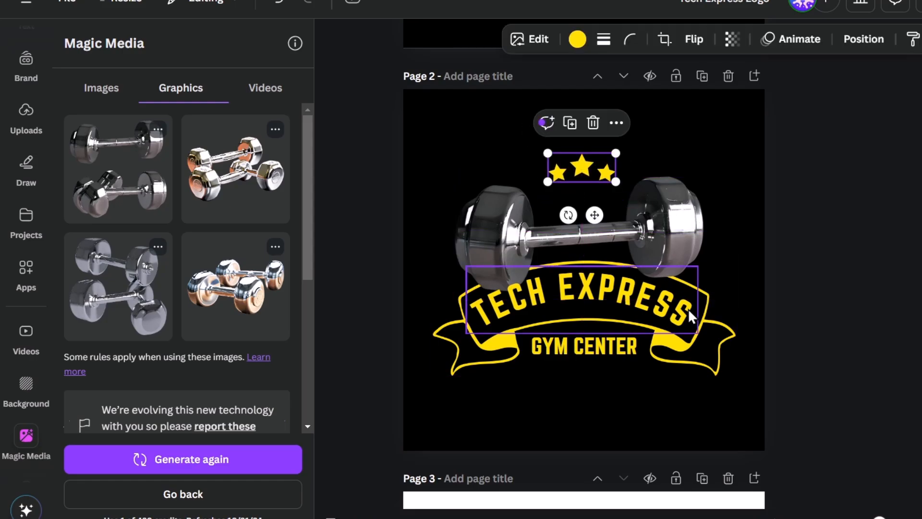
{"action": "left_click", "coordinate": [688, 308]}
{"action": "left_click", "coordinate": [689, 195]}
{"action": "left_click", "coordinate": [895, 39]}
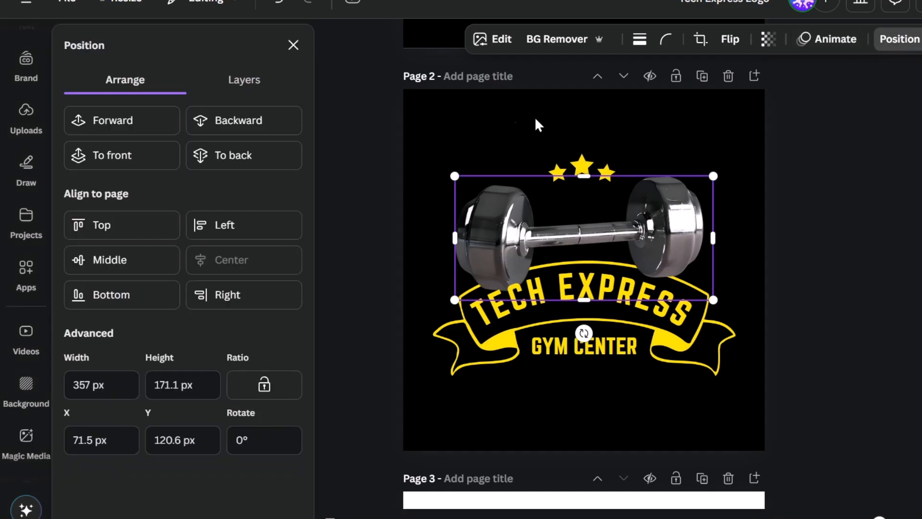
{"action": "left_click", "coordinate": [651, 302]}
Step: Change the ribbon's black fill to white and the TECH EXPRESS text to black on page 2
{"action": "left_click", "coordinate": [712, 354]}
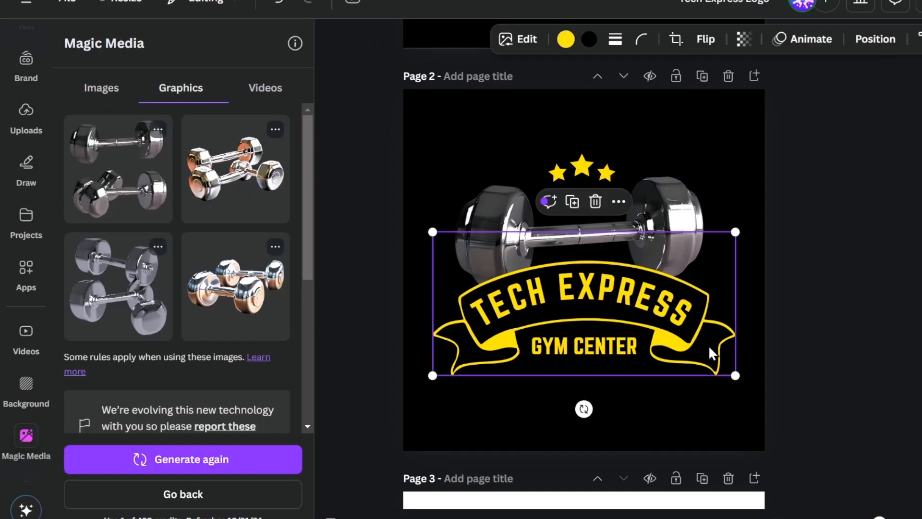
{"action": "left_click", "coordinate": [589, 39]}
{"action": "left_click", "coordinate": [197, 153]}
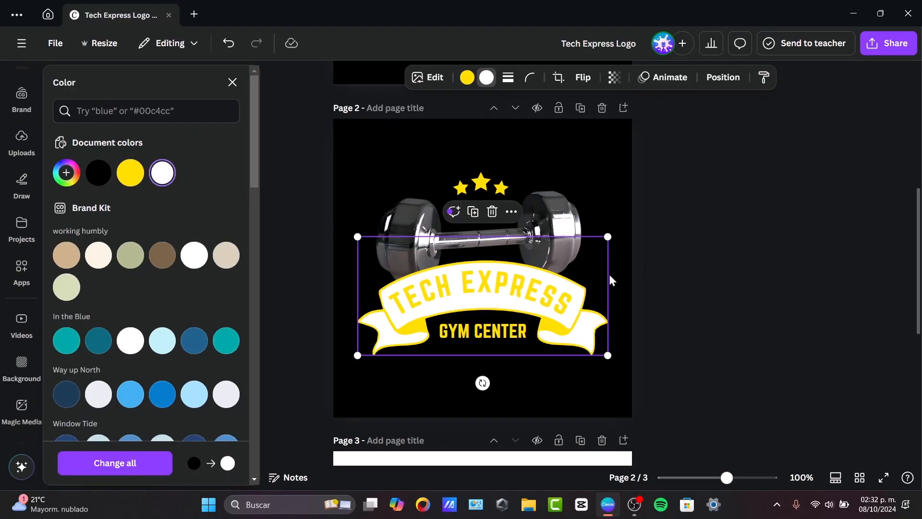
{"action": "left_click", "coordinate": [509, 288]}
{"action": "left_click", "coordinate": [468, 76]}
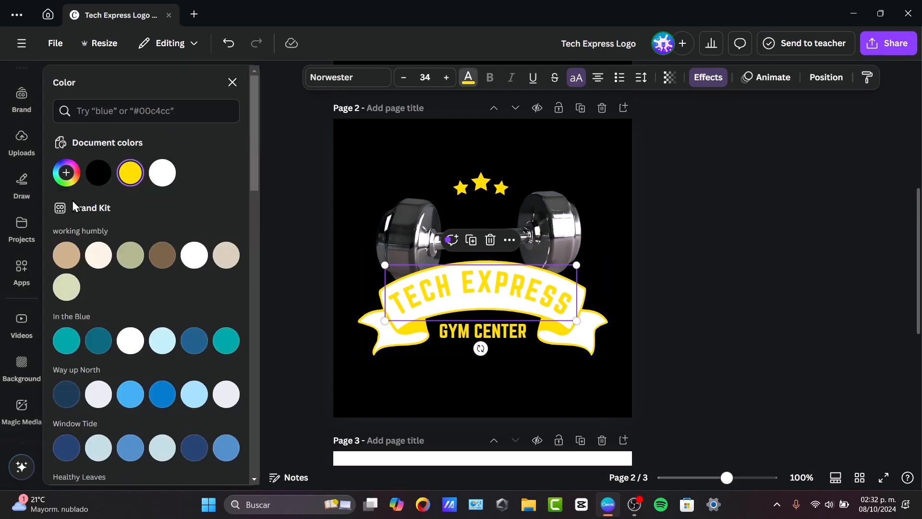
{"action": "left_click", "coordinate": [99, 173]}
{"action": "left_click", "coordinate": [859, 307]}
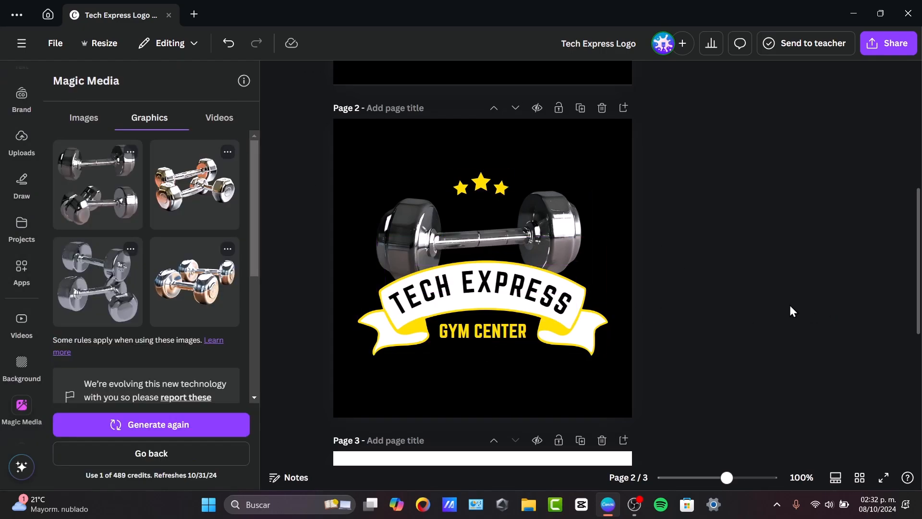
Step: Shrink the ribbon with both texts, centre it under the dumbbell, and lower the three stars over the dumbbell's bar
{"action": "left_click_drag", "start_coordinate": [688, 343], "coordinate": [493, 313]}
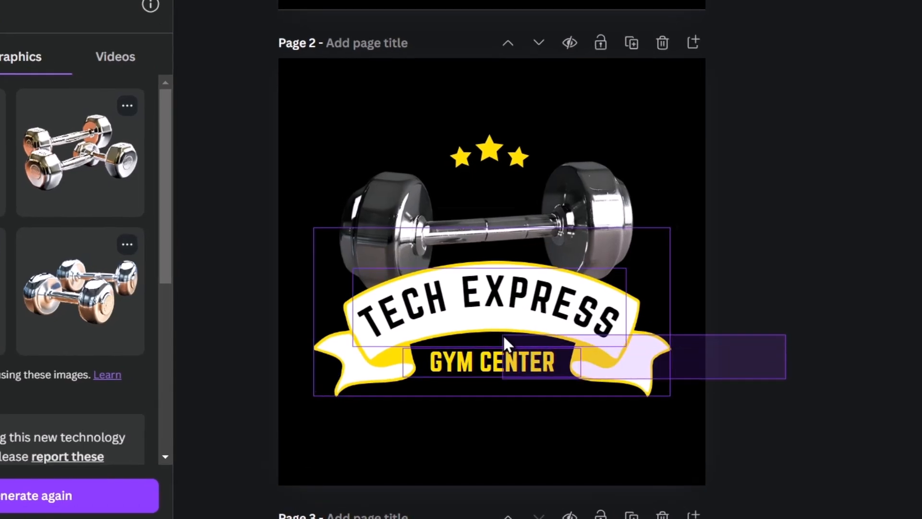
{"action": "left_click_drag", "start_coordinate": [664, 390], "coordinate": [564, 342]}
{"action": "left_click_drag", "start_coordinate": [521, 288], "coordinate": [572, 304]}
{"action": "left_click_drag", "start_coordinate": [525, 154], "coordinate": [459, 295]}
{"action": "left_click", "coordinate": [854, 315]}
{"action": "scroll", "coordinate": [854, 315], "scroll_direction": "up", "scroll_amount": 5}
{"action": "scroll", "coordinate": [817, 322], "scroll_direction": "down", "scroll_amount": 5}
Step: Enlarge the complete chrome dumbbell logo, centre it on page 2, and compare it with the page 1 version
{"action": "left_click", "coordinate": [385, 168]}
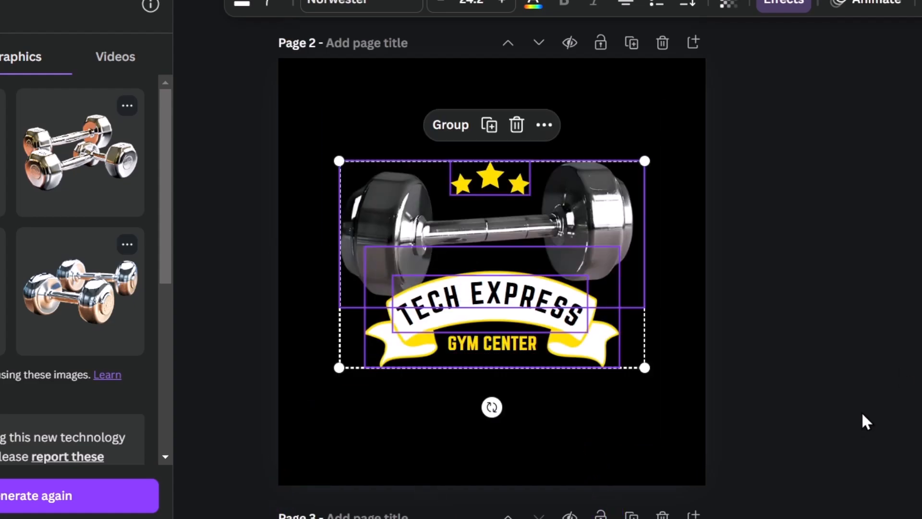
{"action": "left_click_drag", "start_coordinate": [864, 418], "coordinate": [419, 174]}
{"action": "left_click_drag", "start_coordinate": [473, 185], "coordinate": [423, 263]}
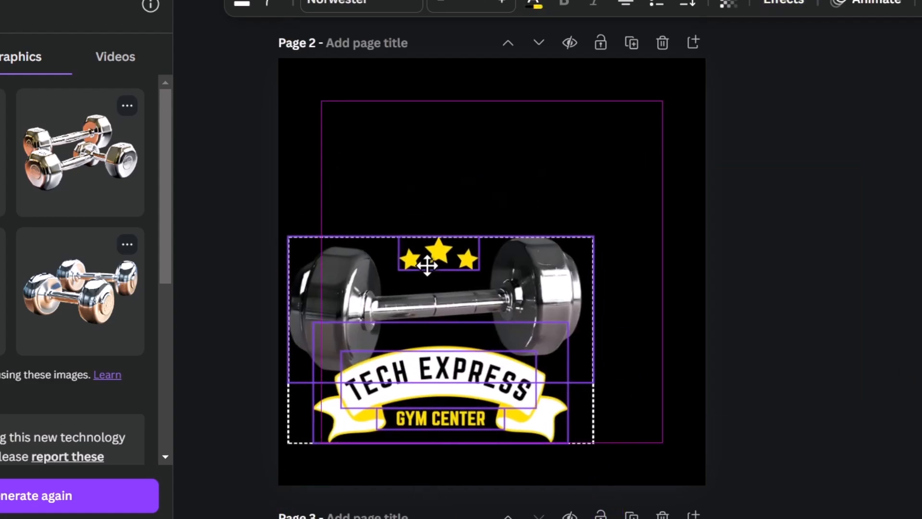
{"action": "left_click_drag", "start_coordinate": [596, 239], "coordinate": [638, 181]}
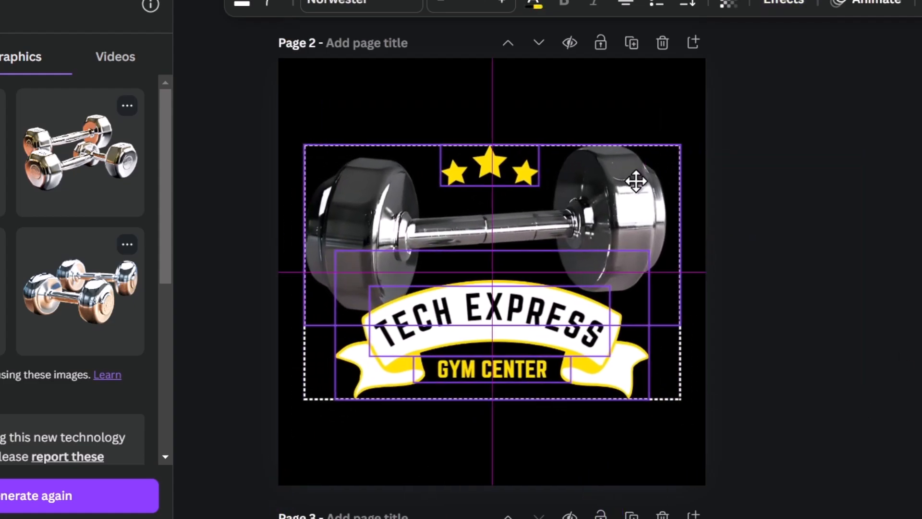
{"action": "left_click", "coordinate": [736, 208]}
{"action": "scroll", "coordinate": [740, 209], "scroll_direction": "down", "scroll_amount": 3}
{"action": "scroll", "coordinate": [742, 209], "scroll_direction": "up", "scroll_amount": 4}
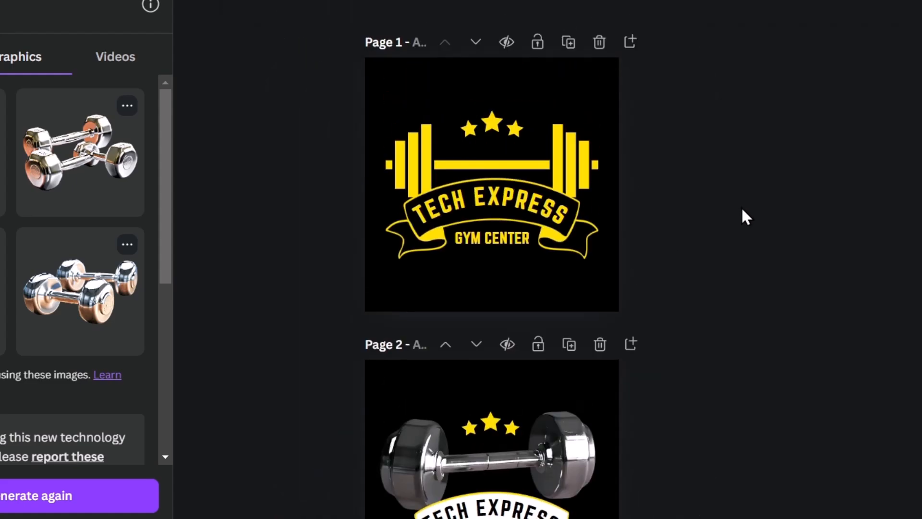
{"action": "scroll", "coordinate": [491, 269], "scroll_direction": "down", "scroll_amount": 1}
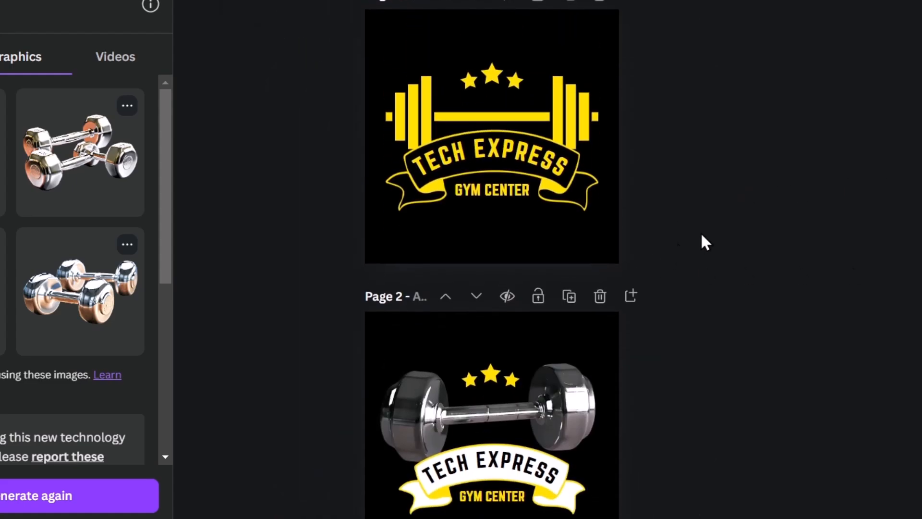
Step: Set the download options to PNG at size 2 (1,000 × 1,000 px) with all pages 1–3 selected, and close them
{"action": "left_click", "coordinate": [825, 296]}
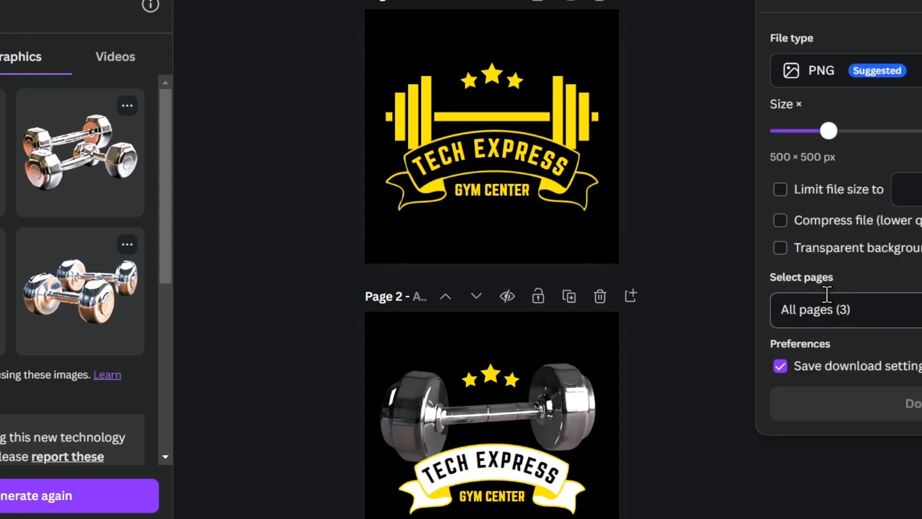
{"action": "left_click", "coordinate": [822, 72]}
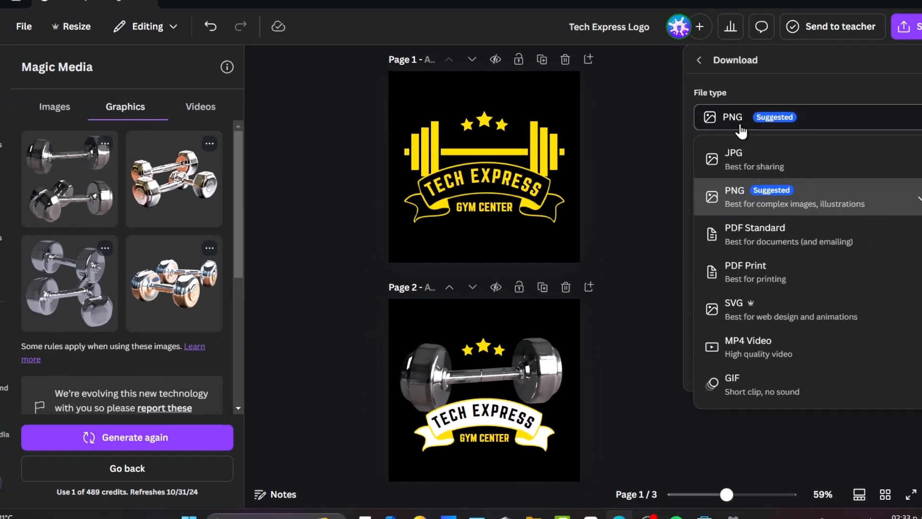
{"action": "left_click", "coordinate": [834, 83]}
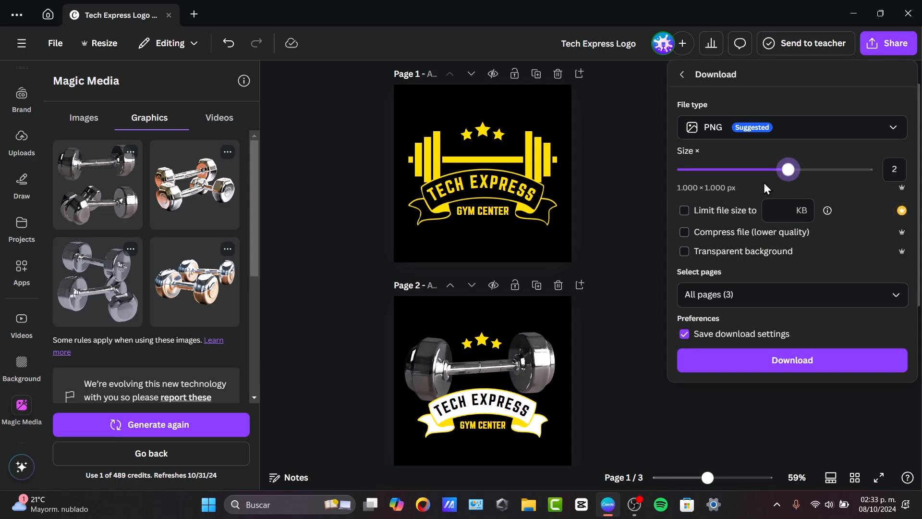
{"action": "left_click", "coordinate": [748, 287]}
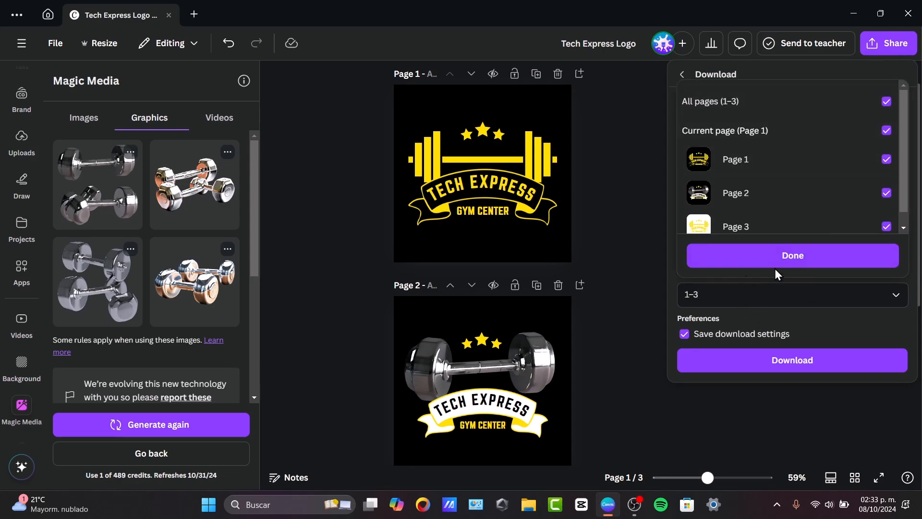
{"action": "left_click", "coordinate": [778, 253]}
{"action": "left_click", "coordinate": [608, 182]}
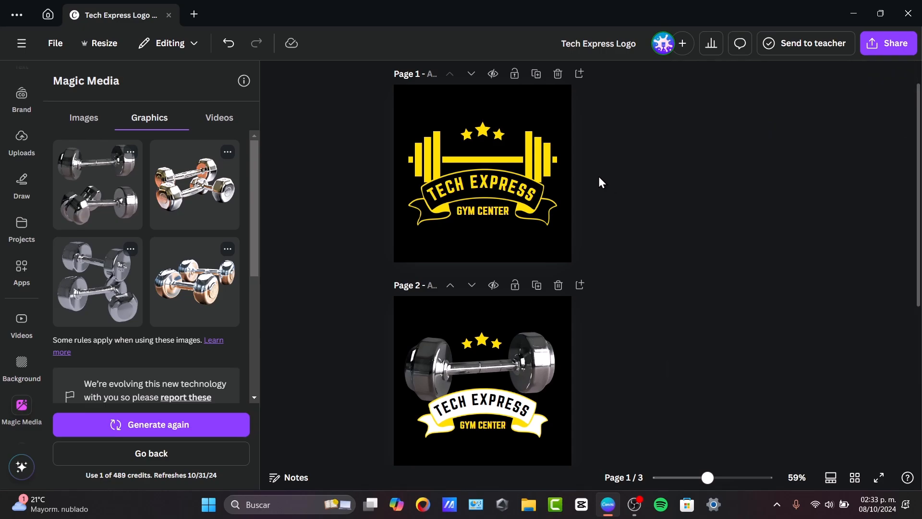
Step: Examine the three finished logo versions up close, from page 1 through the chrome dumbbell version to the yellow-on-white one on page 3
{"action": "scroll", "coordinate": [511, 195], "scroll_direction": "up", "scroll_amount": 3, "text": "ctrl"}
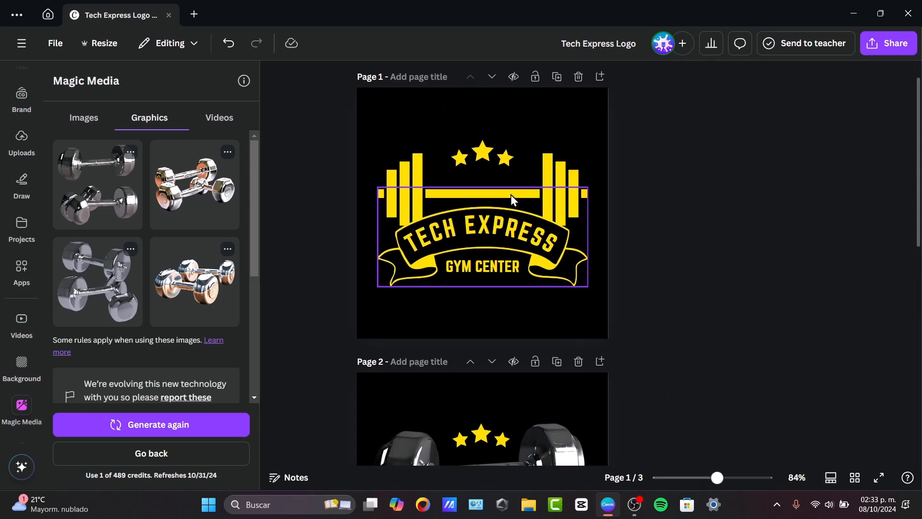
{"action": "scroll", "coordinate": [514, 199], "scroll_direction": "up", "scroll_amount": 1, "text": "ctrl"}
{"action": "left_click_drag", "start_coordinate": [916, 182], "coordinate": [899, 164]}
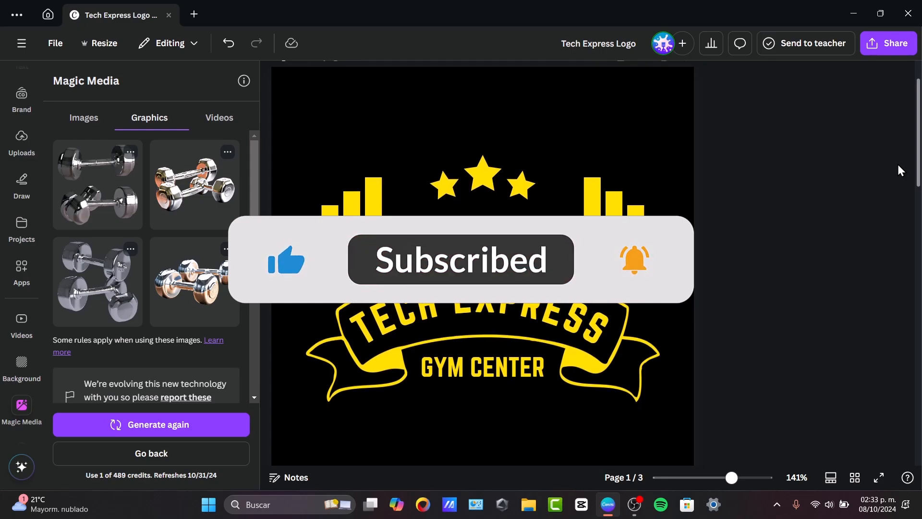
{"action": "scroll", "coordinate": [898, 175], "scroll_direction": "down", "scroll_amount": 8}
{"action": "scroll", "coordinate": [820, 102], "scroll_direction": "down", "scroll_amount": 4}
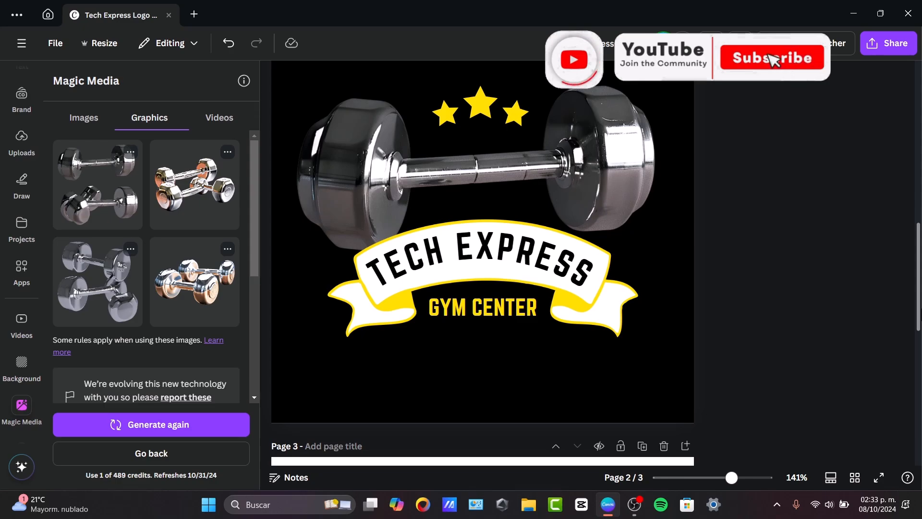
{"action": "scroll", "coordinate": [772, 59], "scroll_direction": "down", "scroll_amount": 5}
{"action": "scroll", "coordinate": [773, 60], "scroll_direction": "down", "scroll_amount": 4}
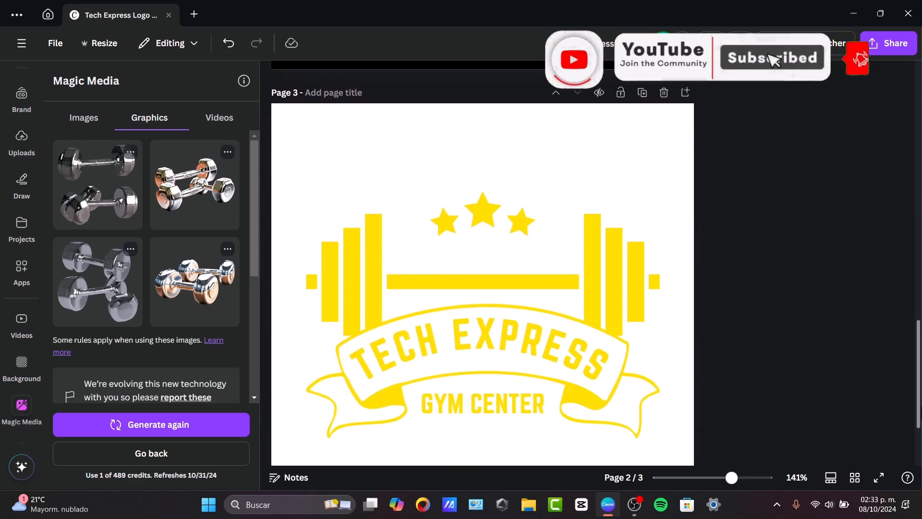
{"action": "scroll", "coordinate": [790, 349], "scroll_direction": "up", "scroll_amount": 3}
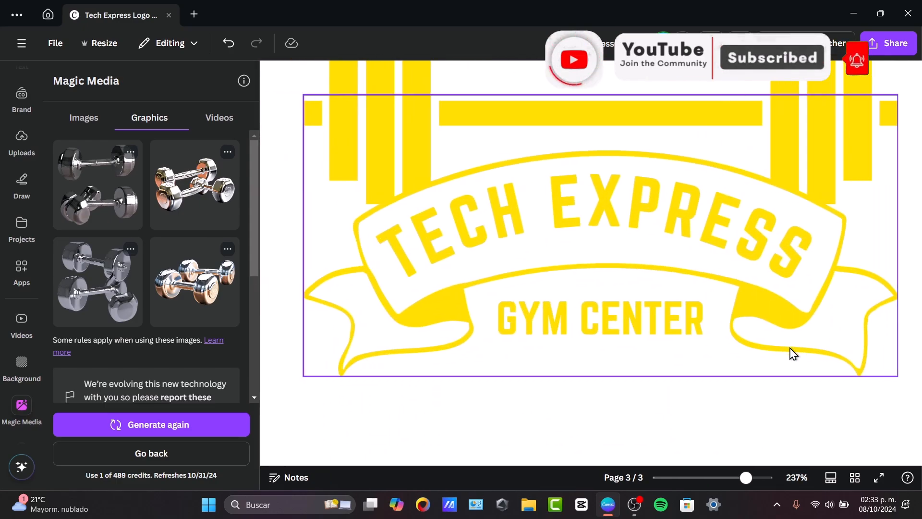
{"action": "scroll", "coordinate": [790, 349], "scroll_direction": "down", "scroll_amount": 1}
{"action": "scroll", "coordinate": [790, 354], "scroll_direction": "up", "scroll_amount": 3}
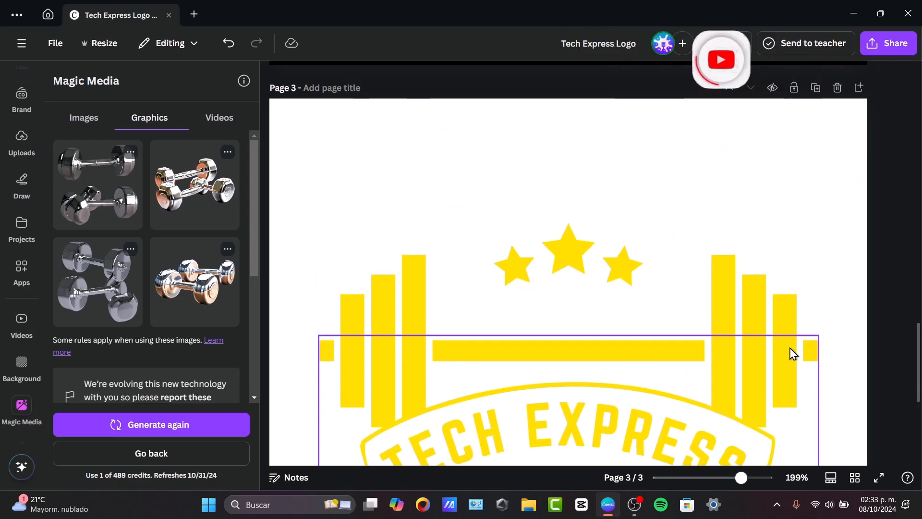